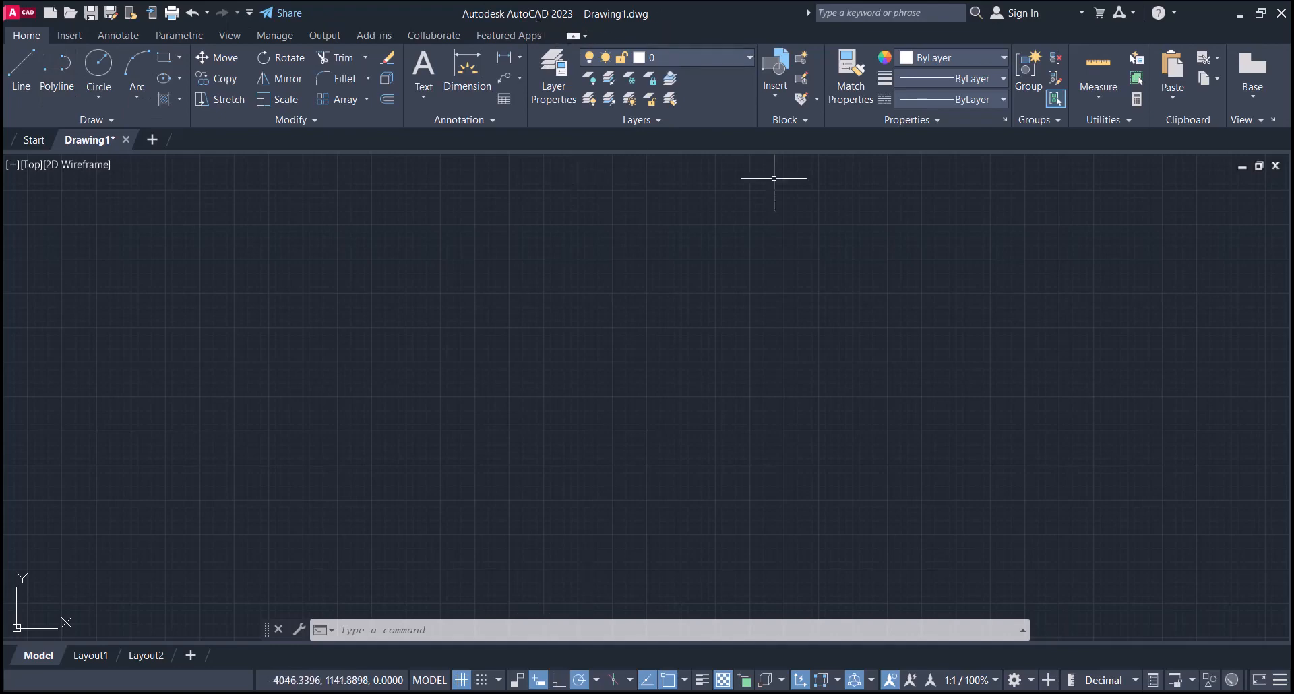
Set the drawing's length units to Decimal with 0.00 precision and the insertion scale to Millimeters.
{"action": "left_click", "coordinate": [16, 9]}
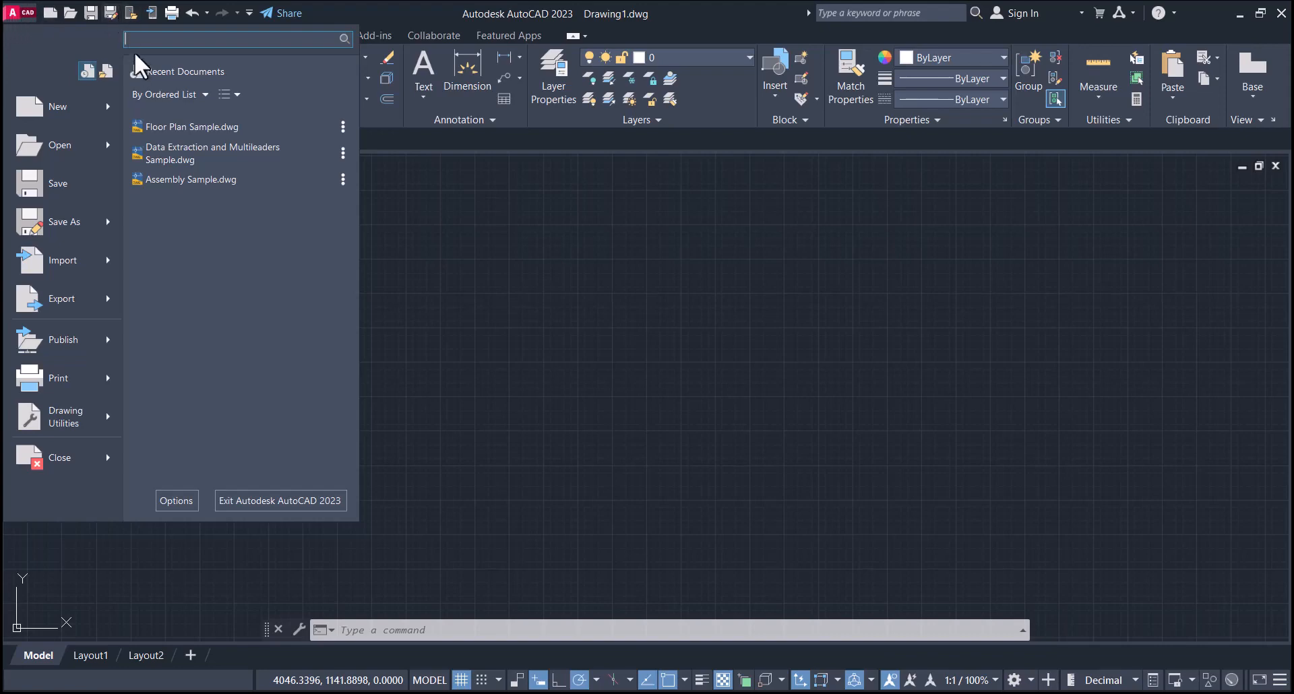
{"action": "mouse_move", "coordinate": [71, 106]}
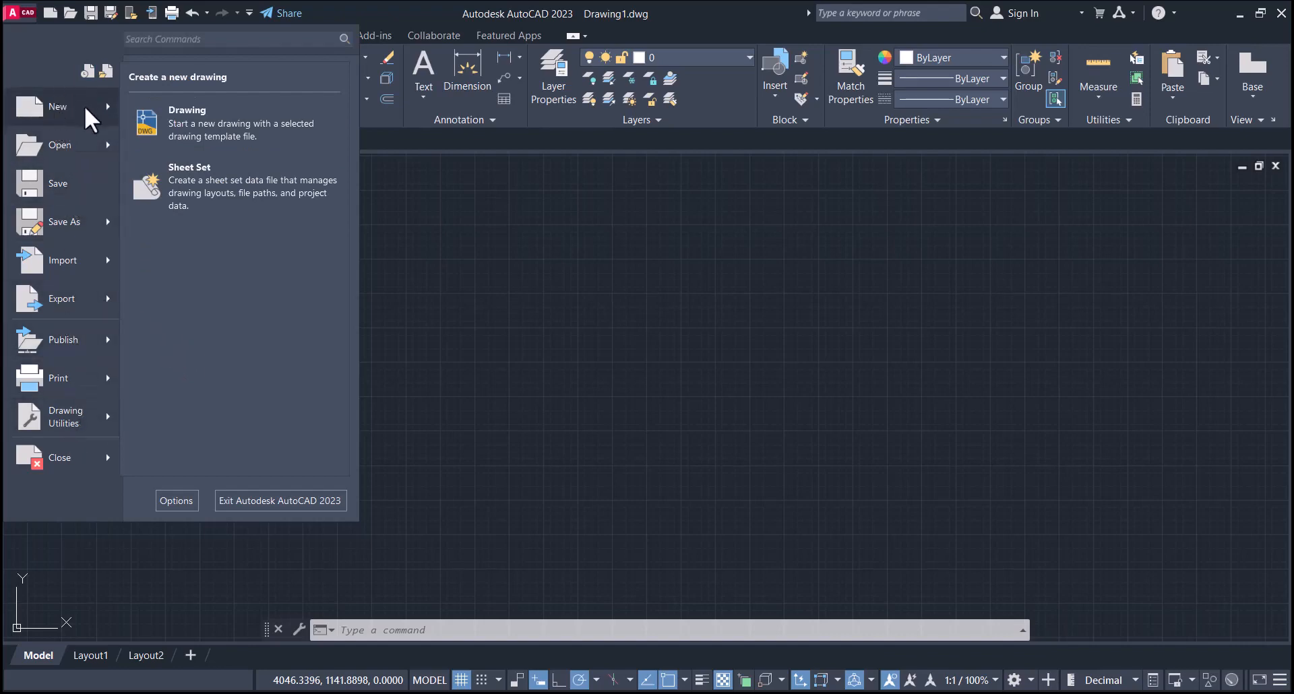
{"action": "mouse_move", "coordinate": [67, 410]}
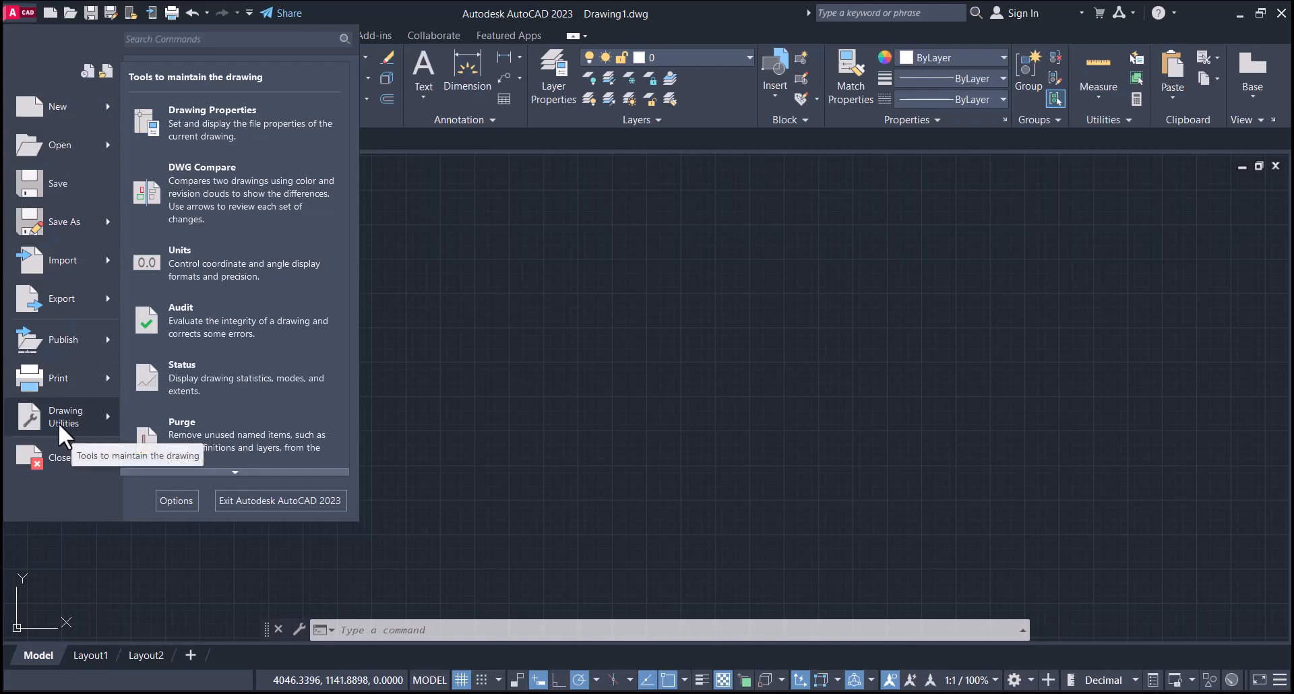
{"action": "left_click", "coordinate": [192, 263]}
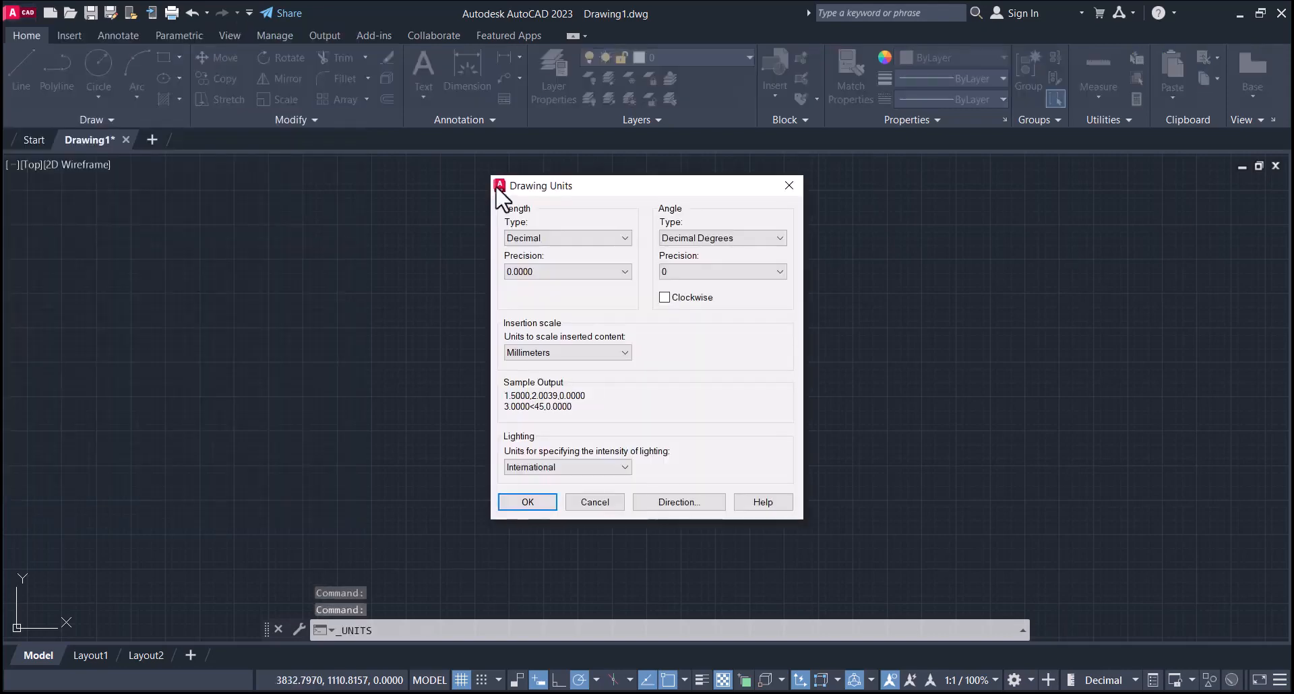
{"action": "left_click_drag", "start_coordinate": [653, 184], "coordinate": [568, 171]}
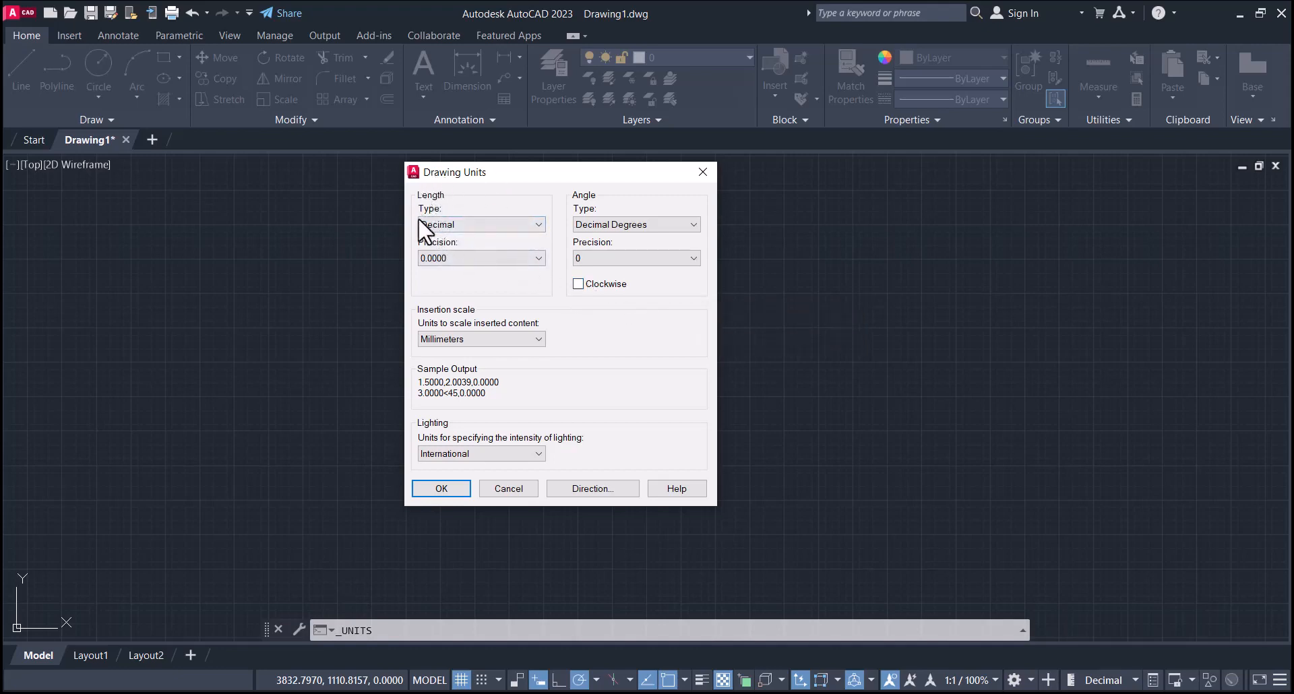
{"action": "left_click", "coordinate": [508, 225]}
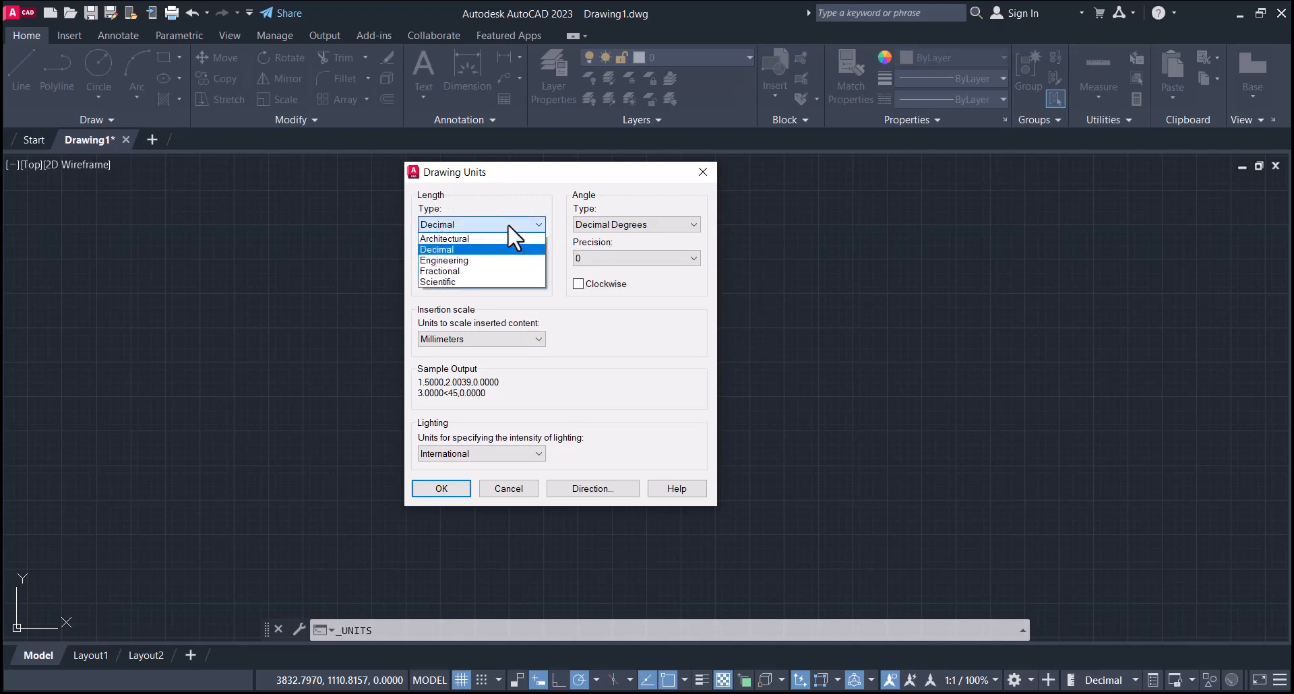
{"action": "left_click", "coordinate": [471, 250]}
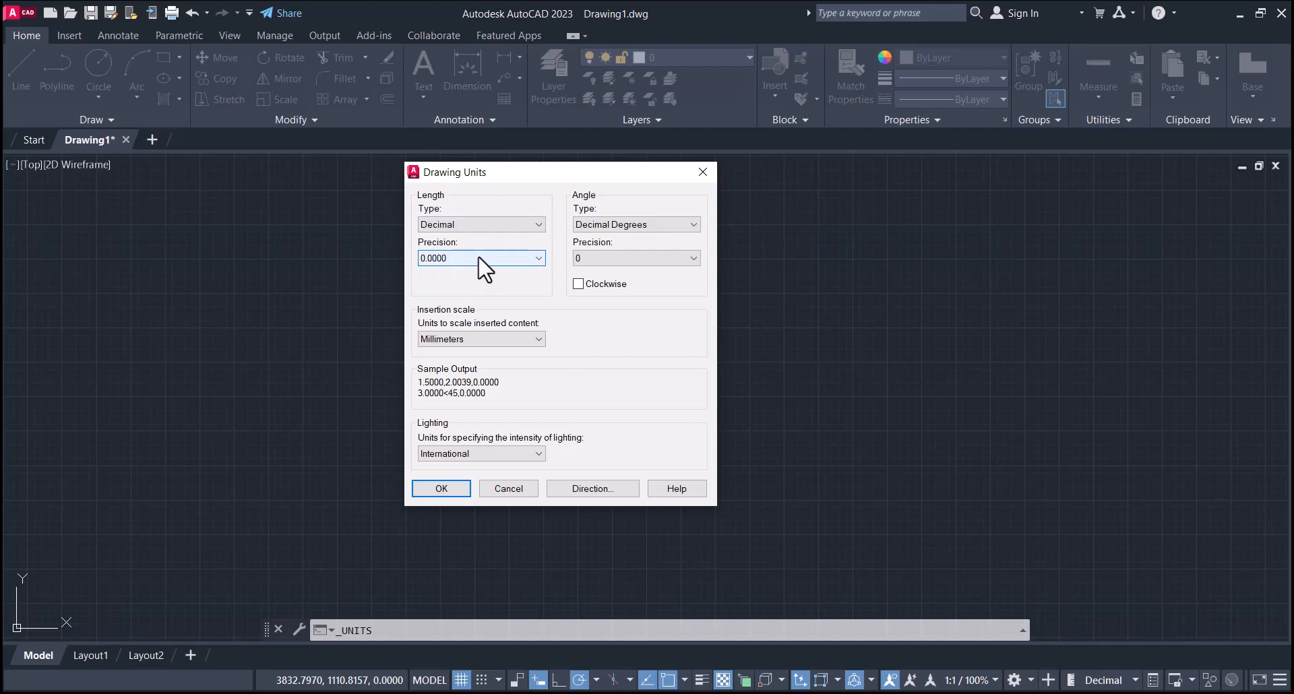
{"action": "left_click", "coordinate": [484, 262]}
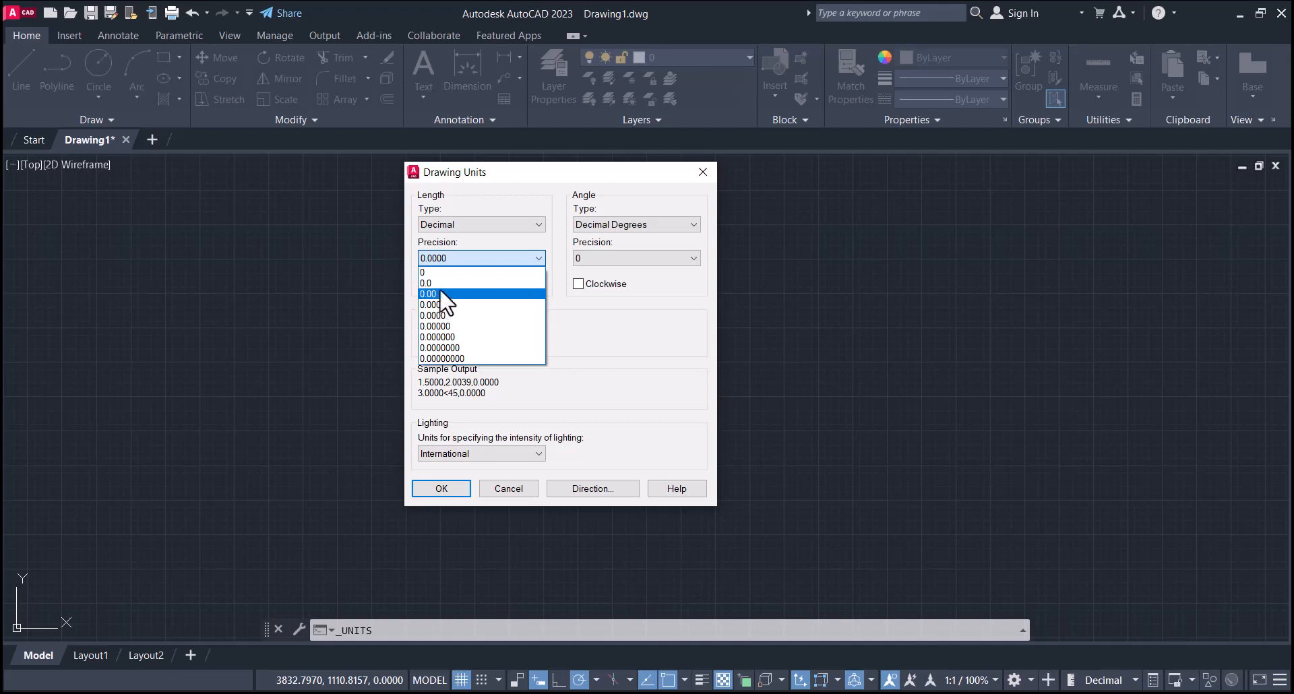
{"action": "left_click", "coordinate": [442, 294]}
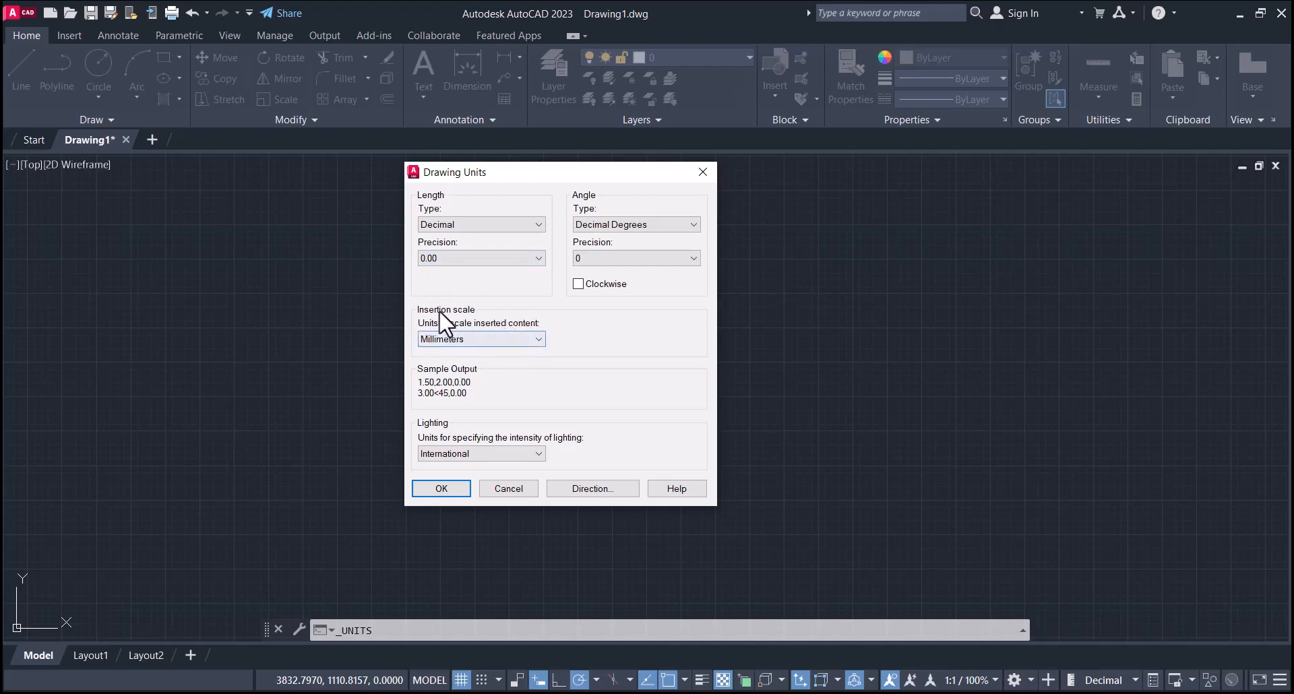
{"action": "left_click", "coordinate": [518, 341]}
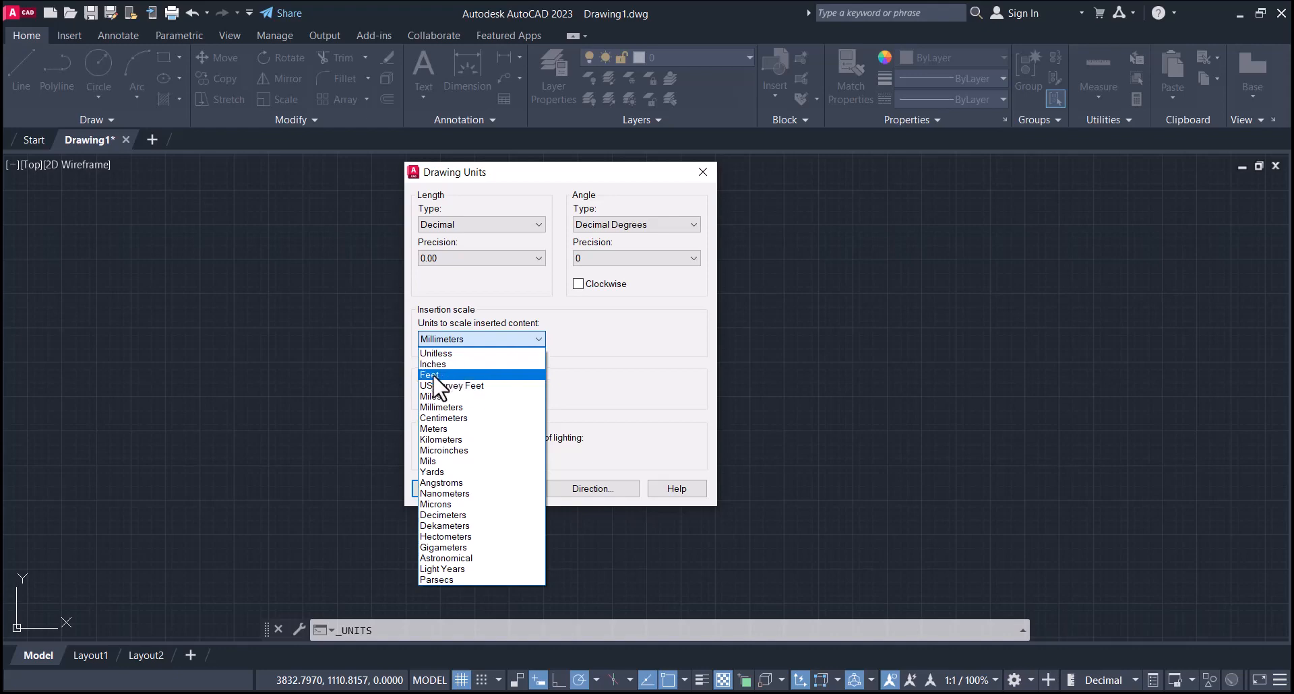
{"action": "left_click", "coordinate": [446, 409]}
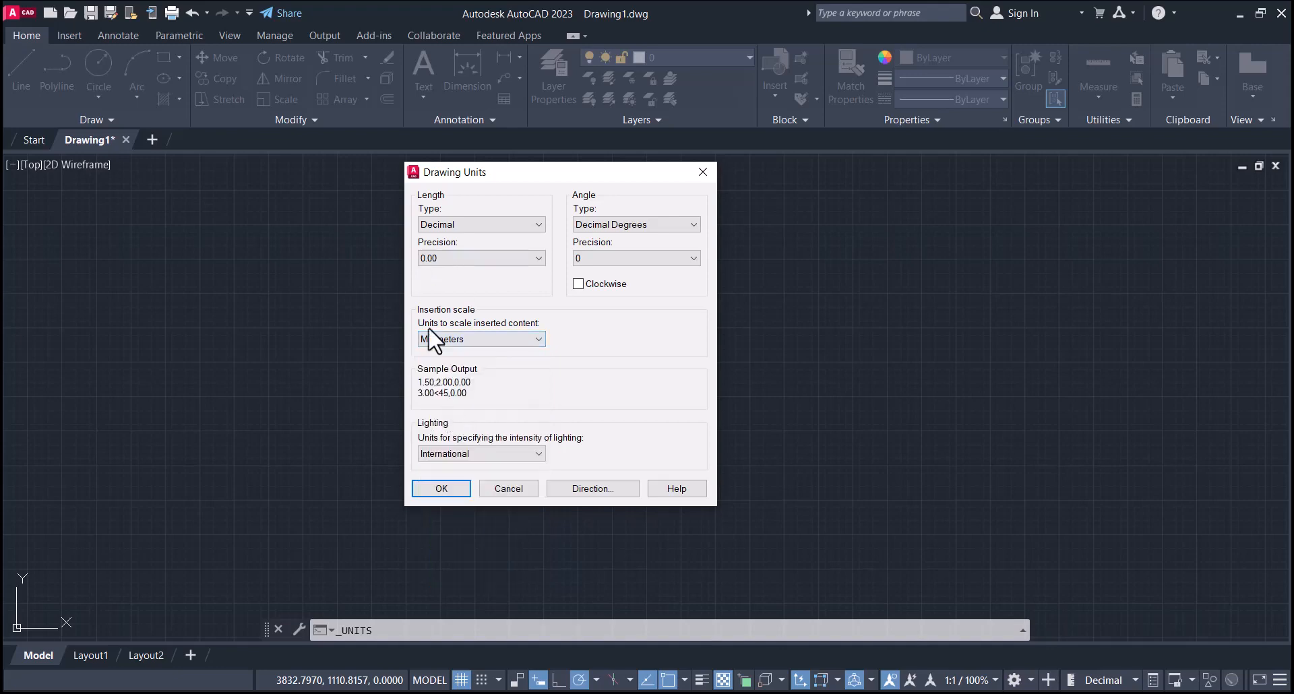
Set the angle units to Decimal Degrees with 0.0 precision and apply the drawing units.
{"action": "left_click", "coordinate": [626, 227]}
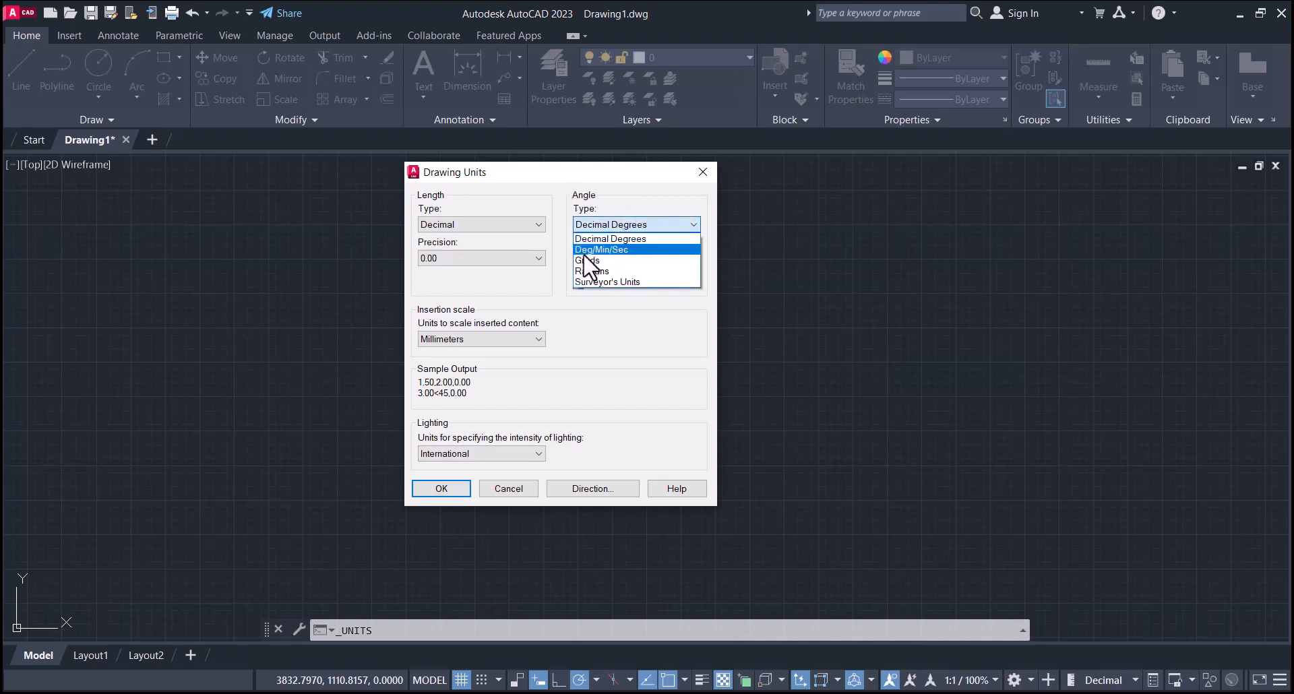
{"action": "left_click", "coordinate": [625, 238]}
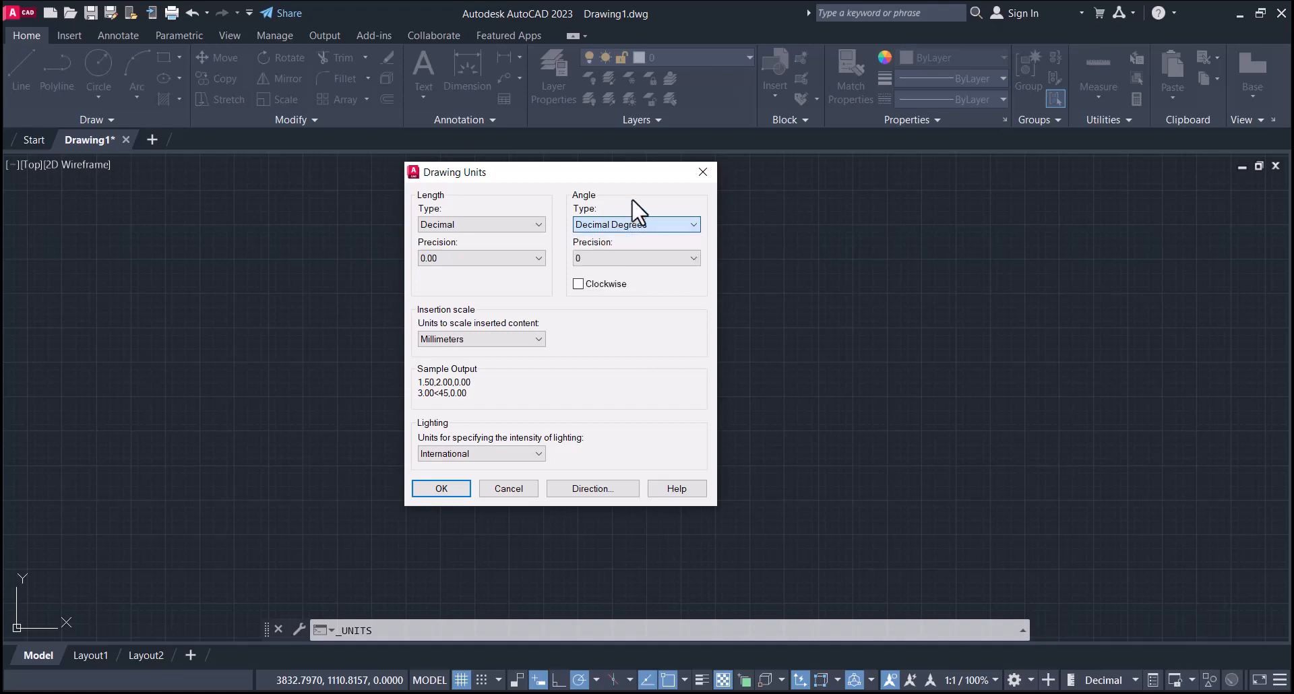
{"action": "left_click", "coordinate": [600, 259]}
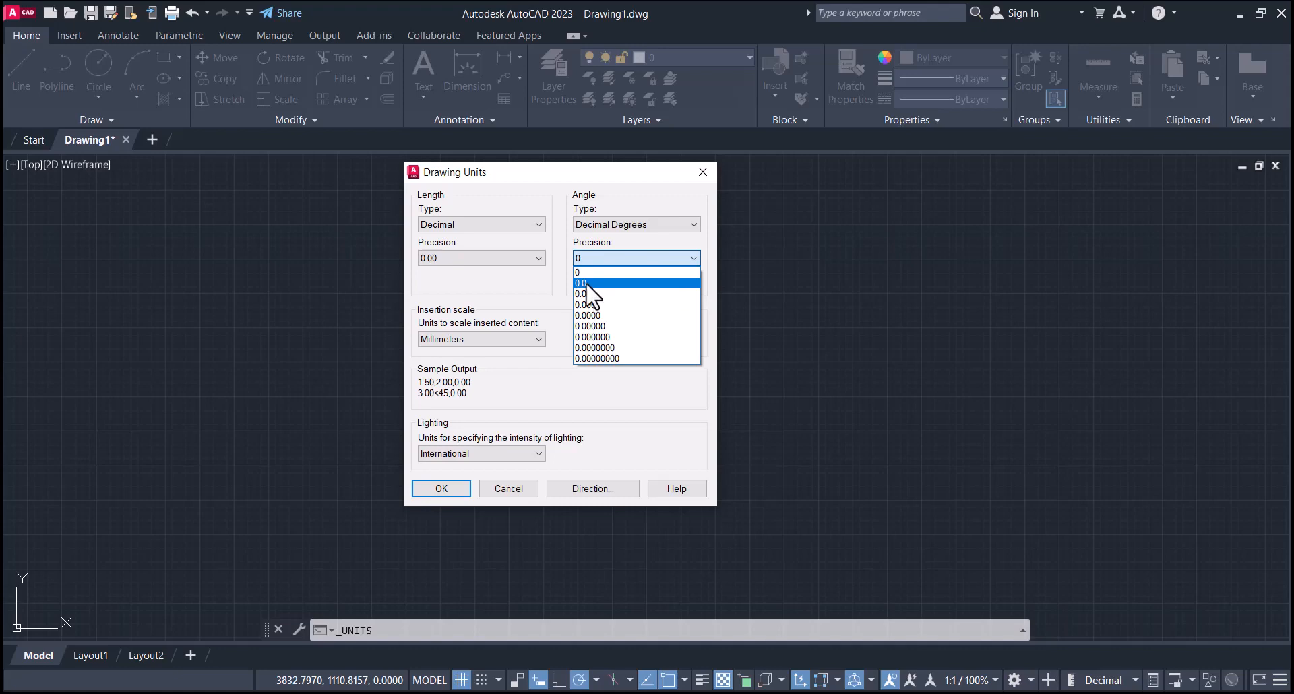
{"action": "left_click", "coordinate": [585, 283]}
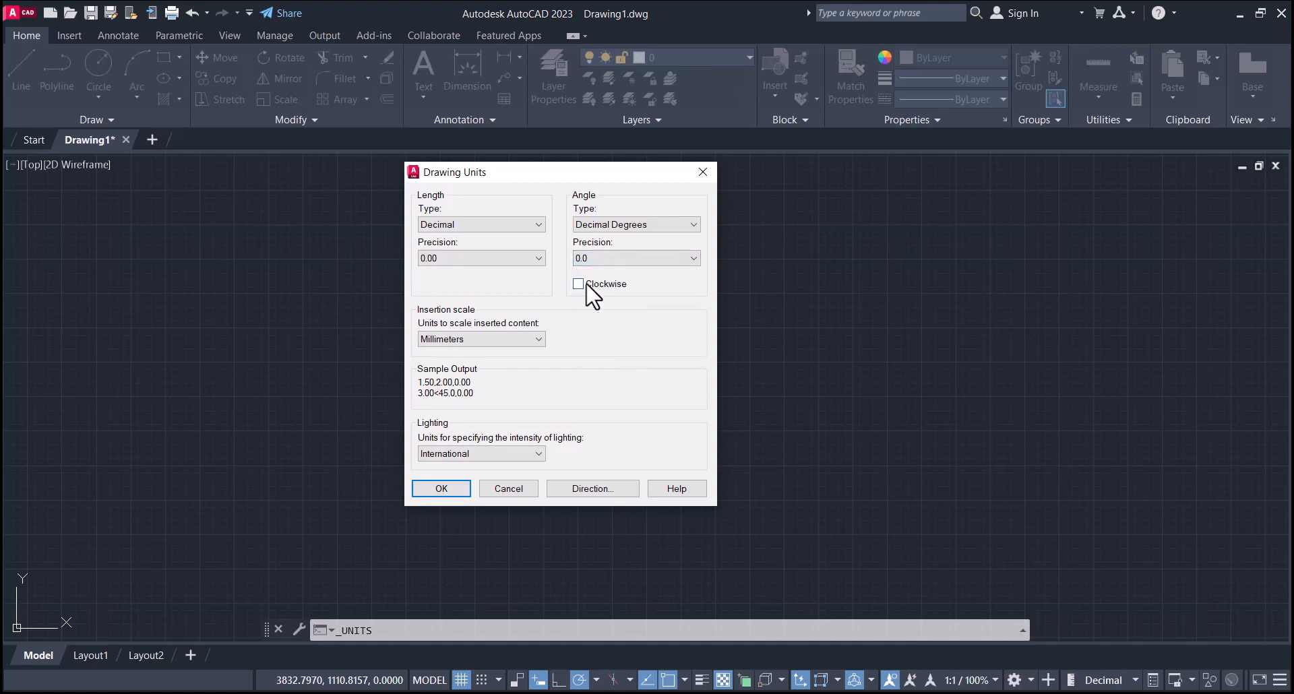
{"action": "left_click", "coordinate": [485, 453]}
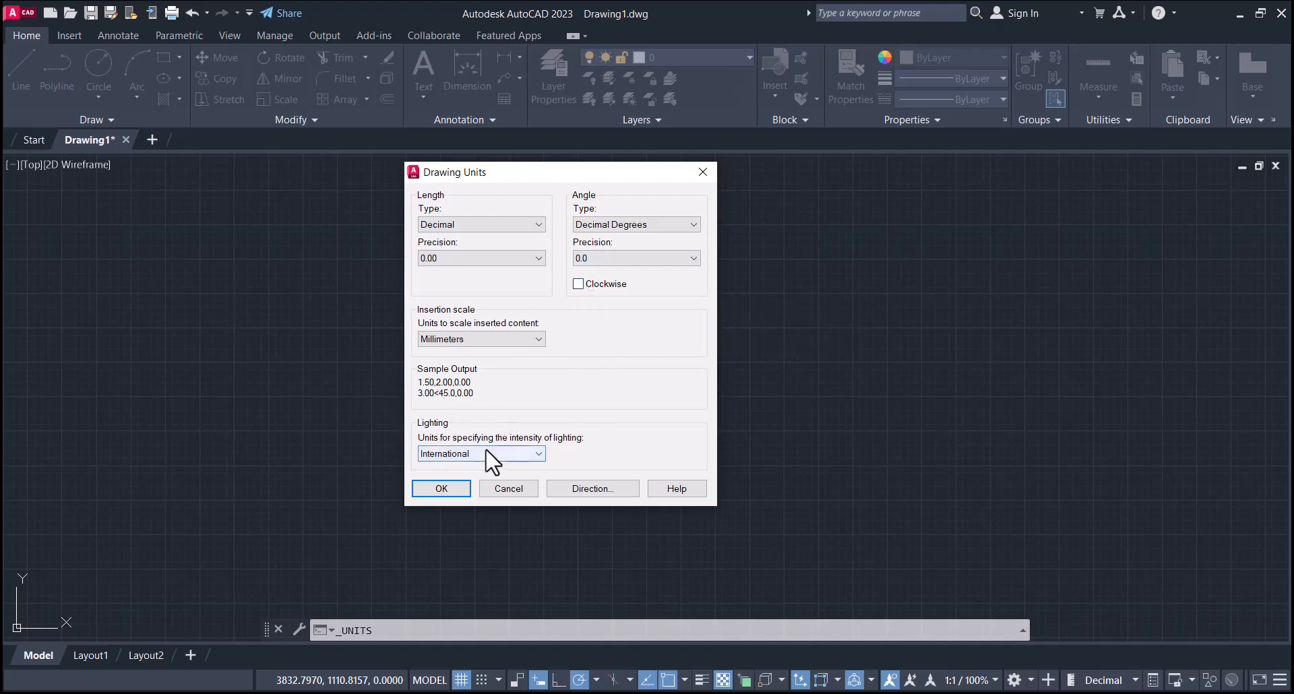
{"action": "left_click", "coordinate": [436, 490]}
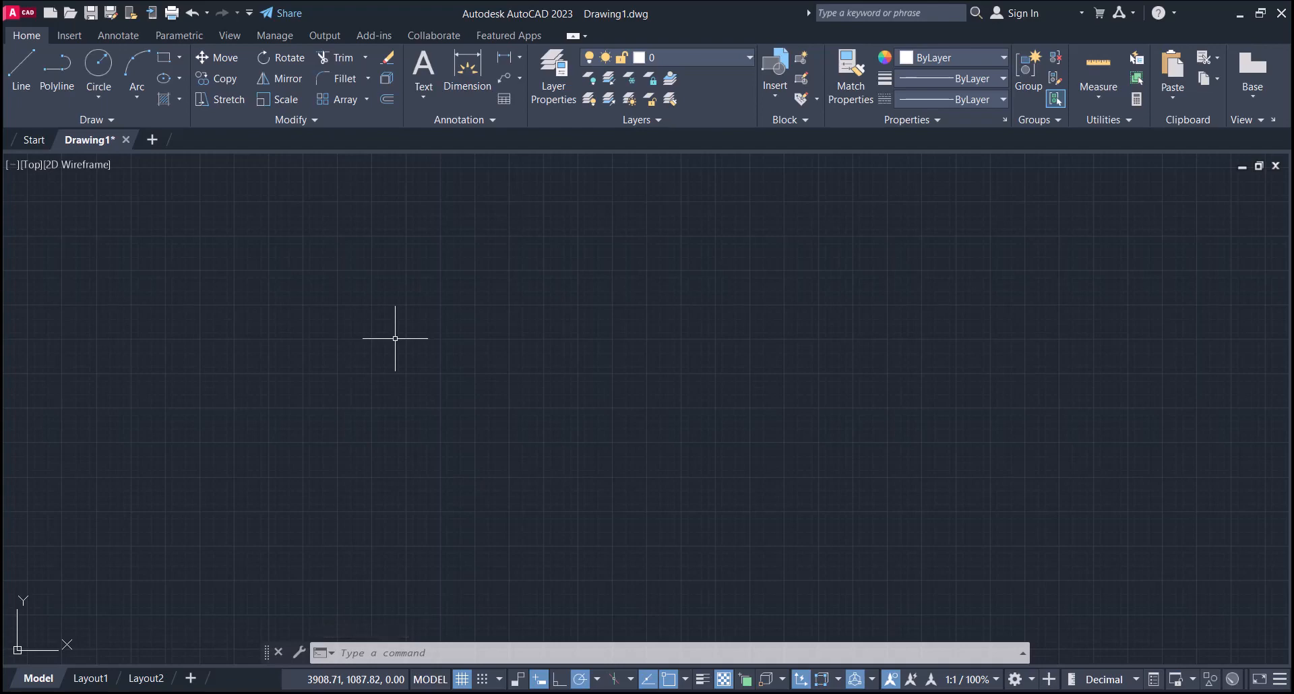
Draw a vertical line 250 mm long, running downward at a 90° angle in the empty area beside the 180° mark of the circle.
{"action": "scroll", "coordinate": [394, 336], "scroll_direction": "up", "scroll_amount": 4}
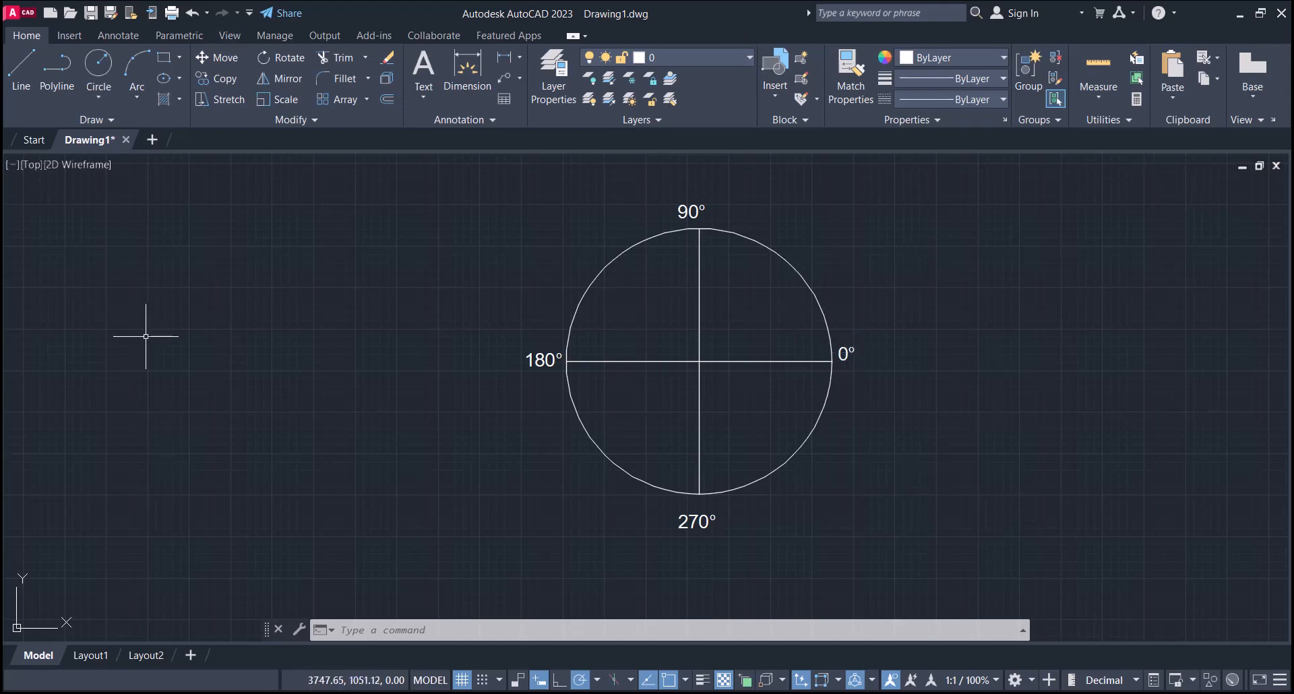
{"action": "type", "text": "l"}
{"action": "key", "text": "Return"}
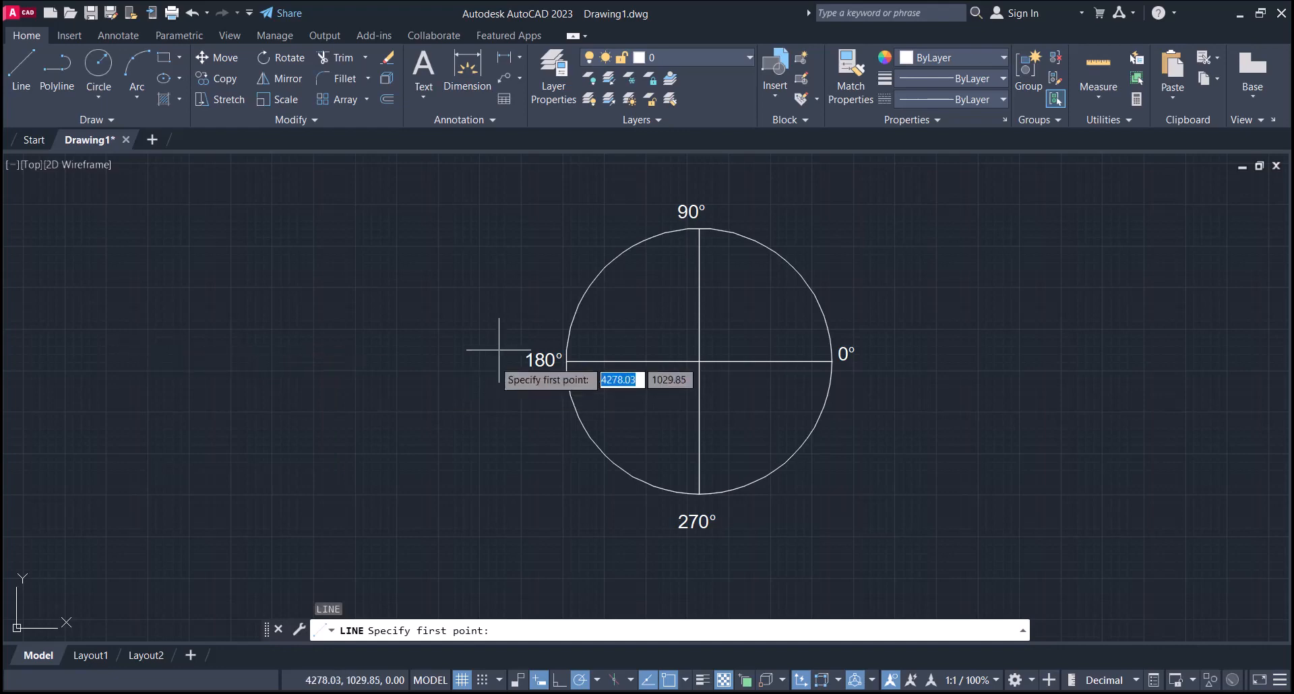
{"action": "left_click", "coordinate": [315, 216]}
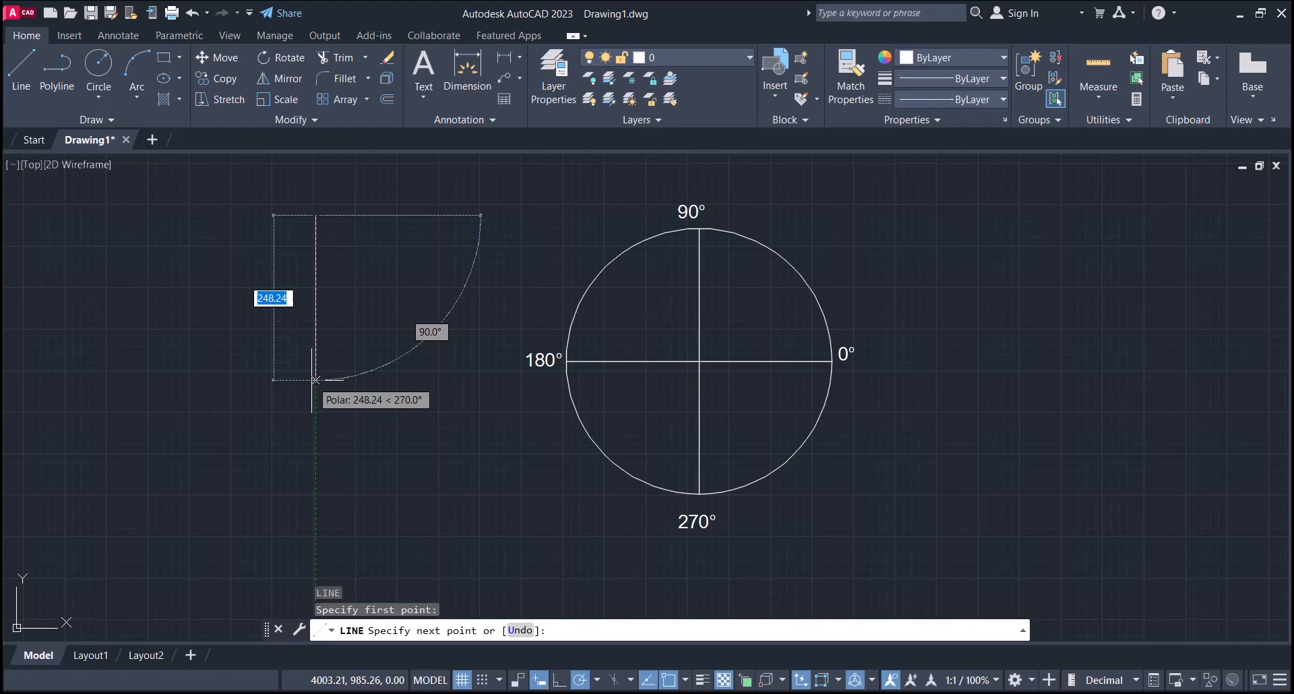
{"action": "type", "text": "250"}
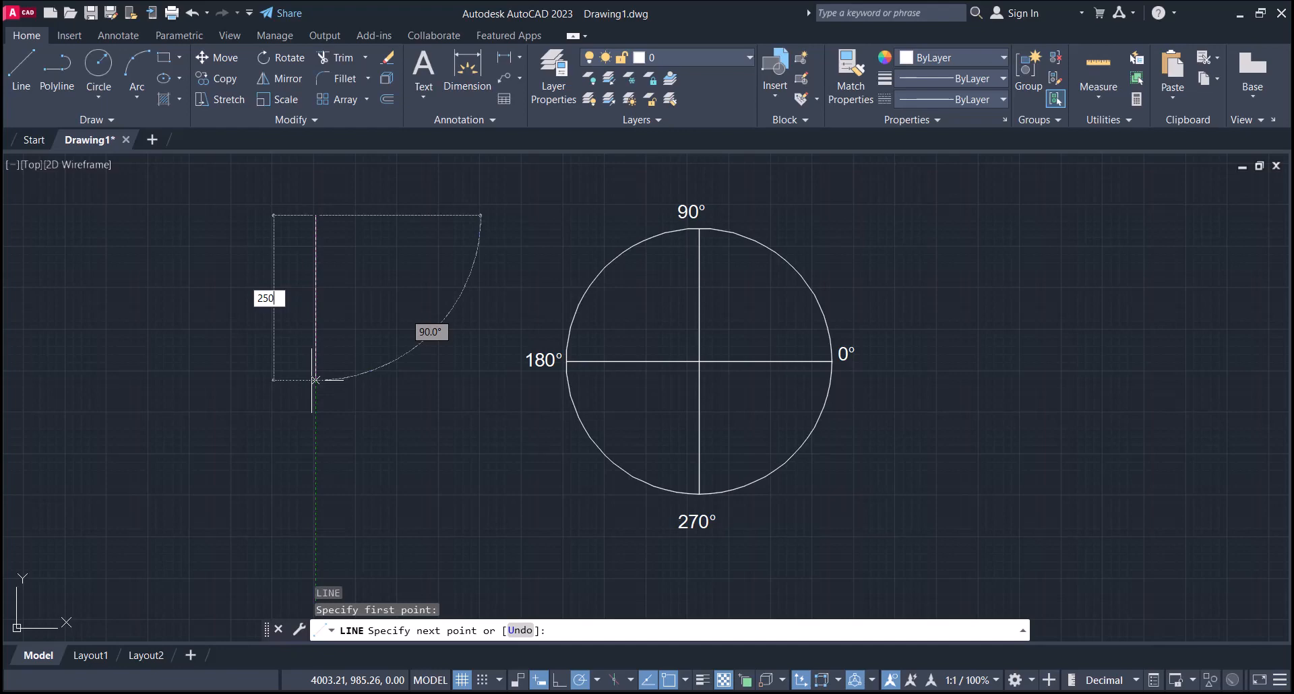
{"action": "key", "text": "Tab"}
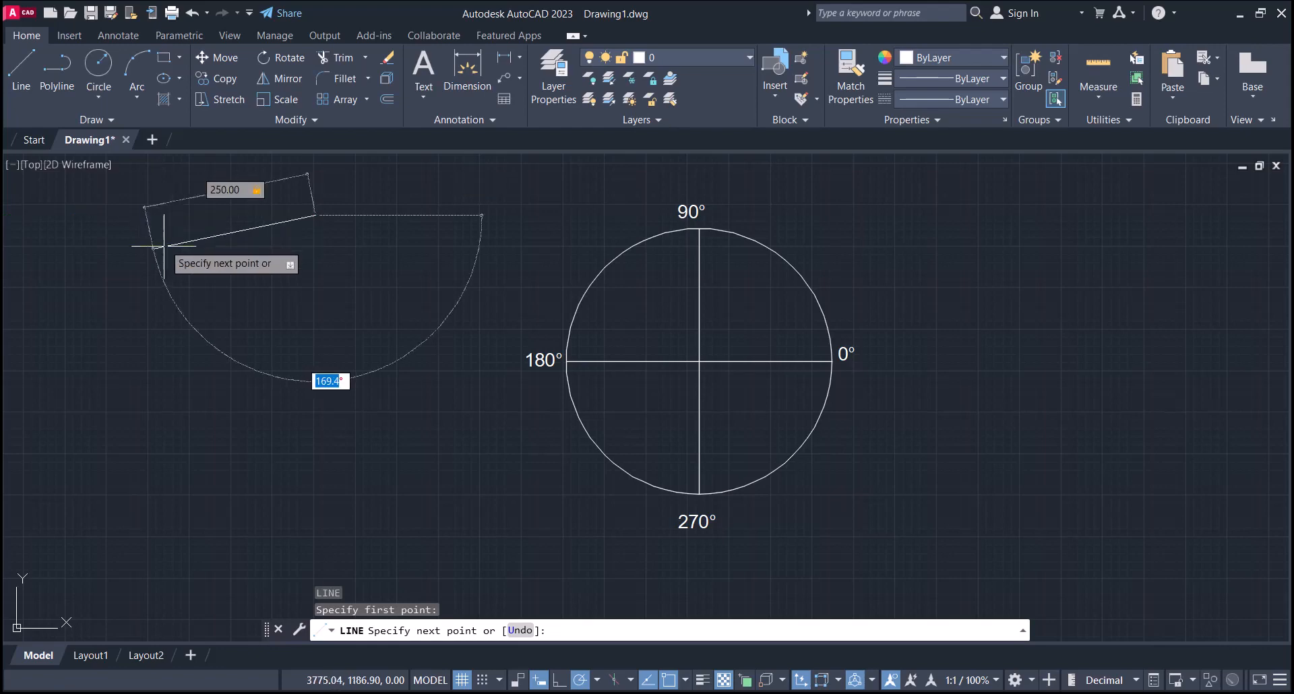
{"action": "scroll", "coordinate": [168, 229], "scroll_direction": "down", "scroll_amount": 4}
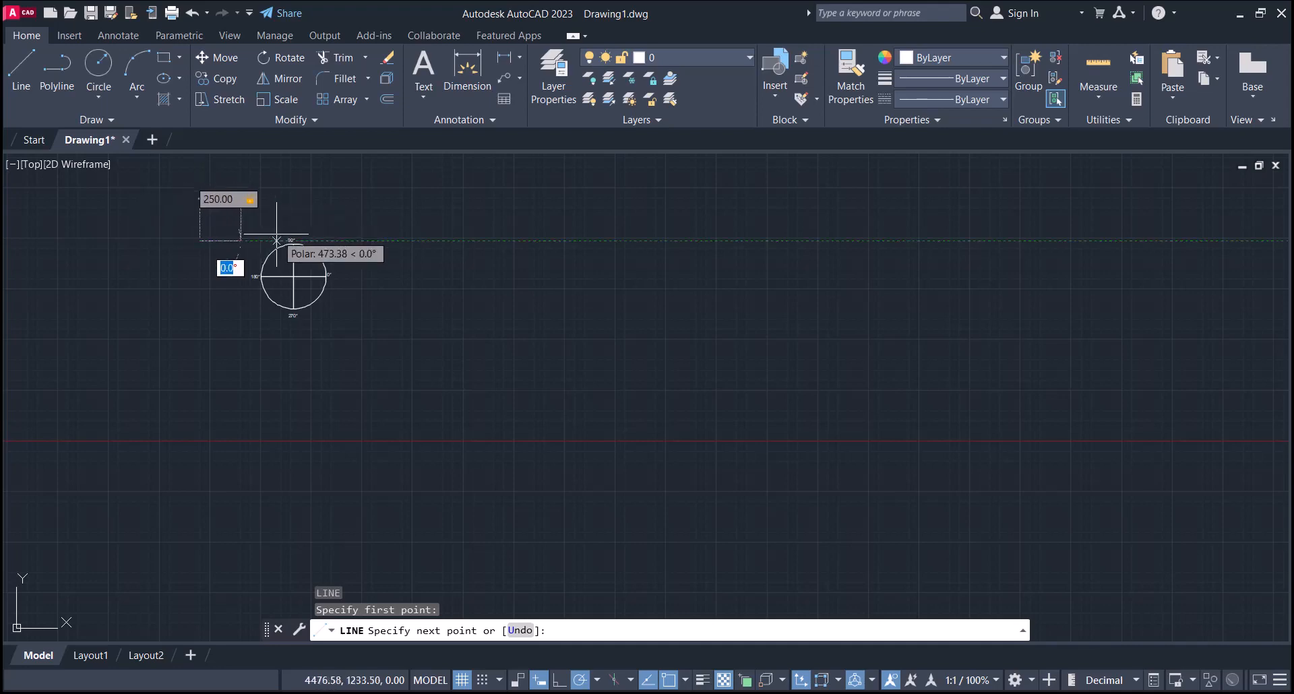
{"action": "scroll", "coordinate": [274, 243], "scroll_direction": "up", "scroll_amount": 5}
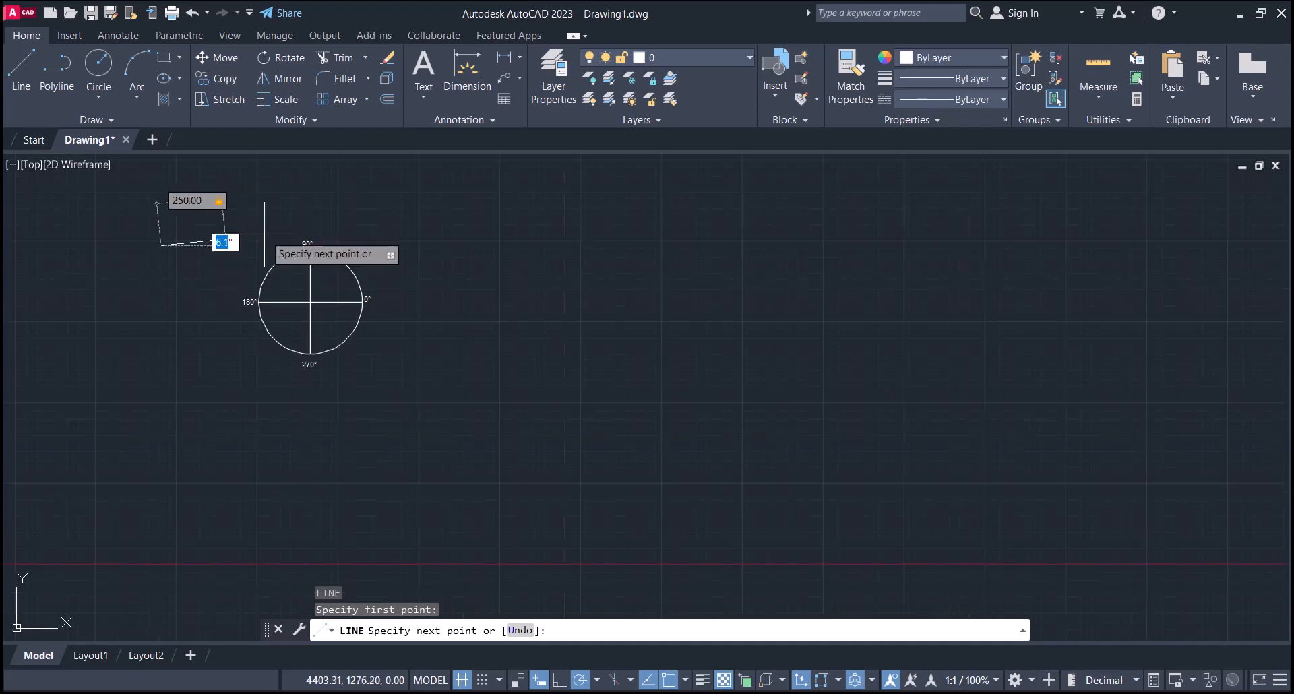
{"action": "scroll", "coordinate": [273, 253], "scroll_direction": "down", "scroll_amount": 8}
{"action": "scroll", "coordinate": [273, 254], "scroll_direction": "up", "scroll_amount": 5}
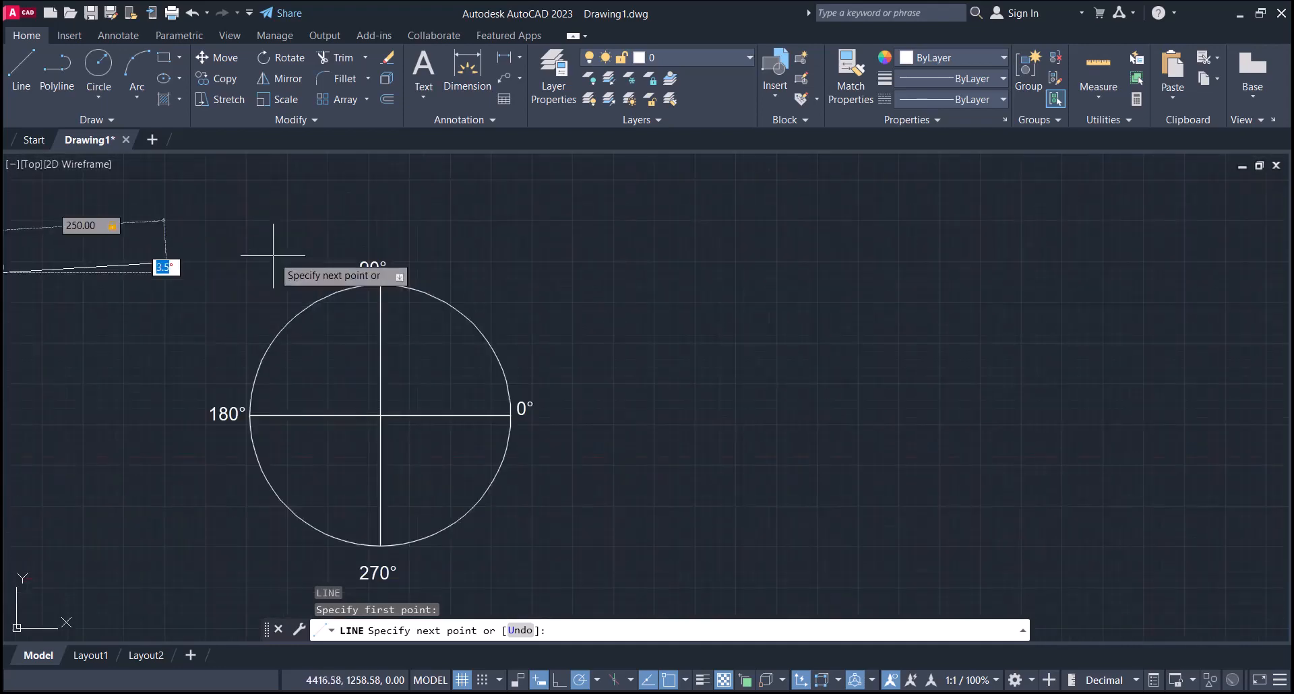
{"action": "scroll", "coordinate": [273, 256], "scroll_direction": "down", "scroll_amount": 5}
{"action": "scroll", "coordinate": [273, 258], "scroll_direction": "up", "scroll_amount": 5}
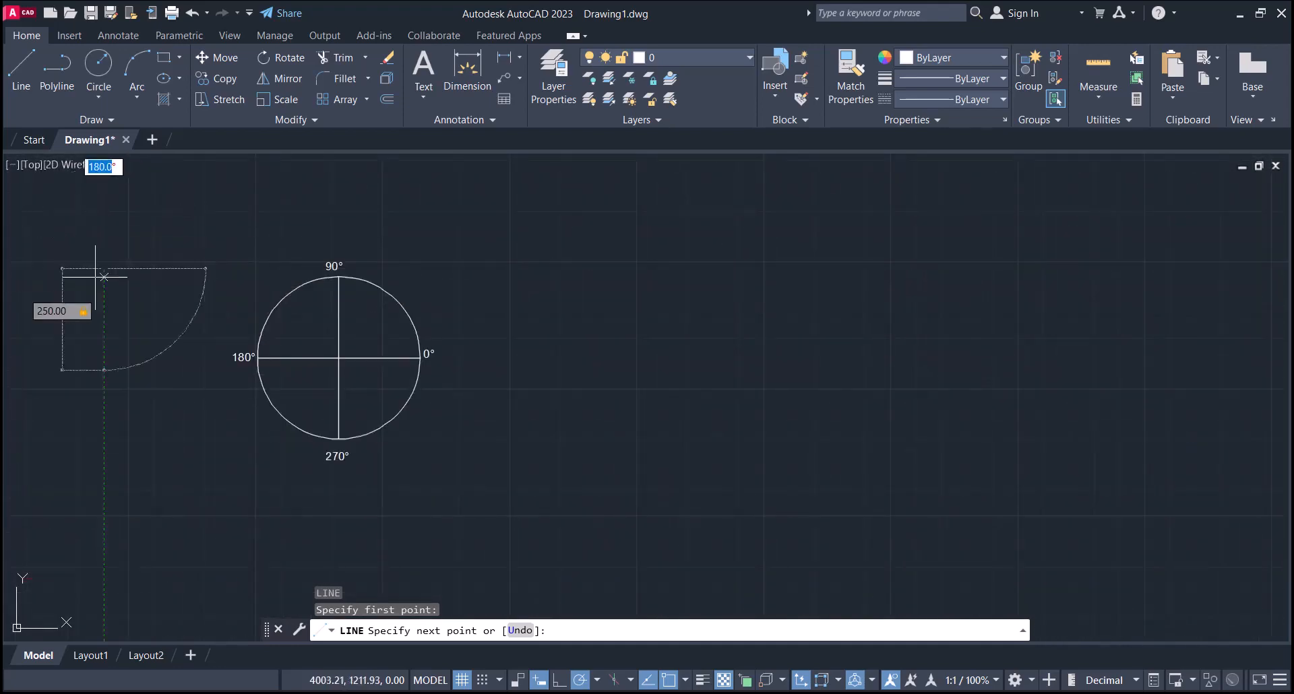
{"action": "key", "text": "Tab"}
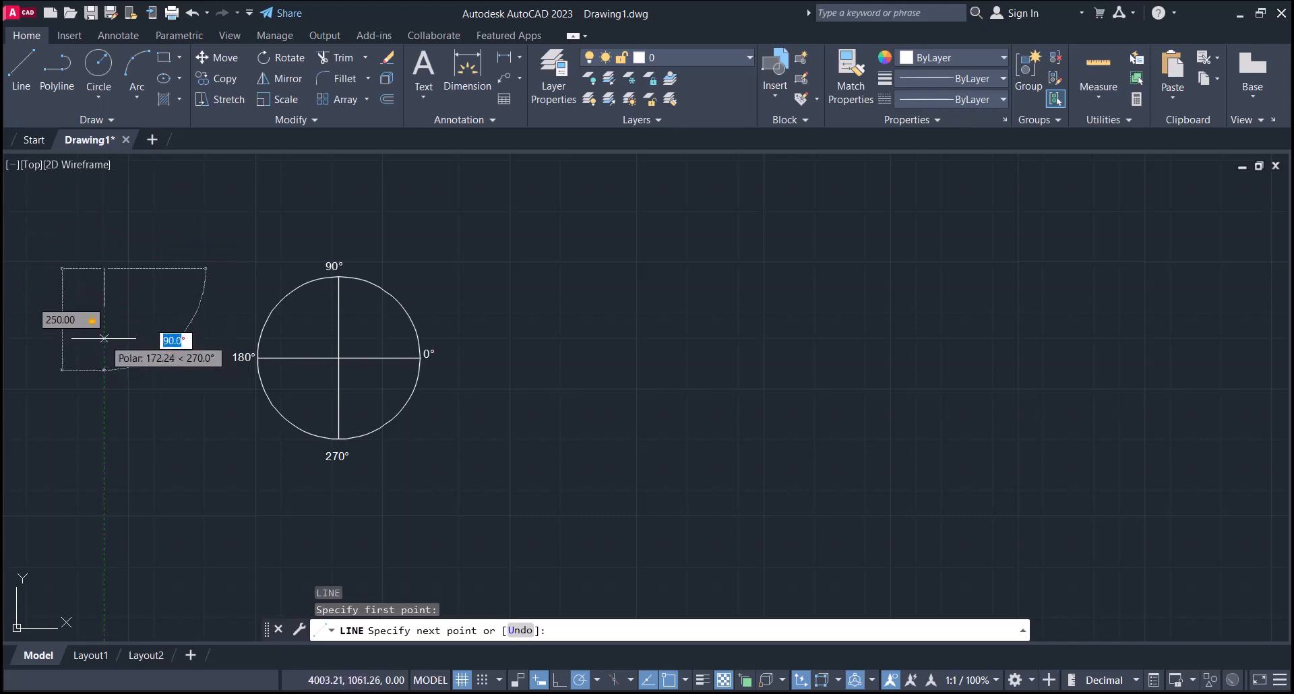
{"action": "type", "text": "90"}
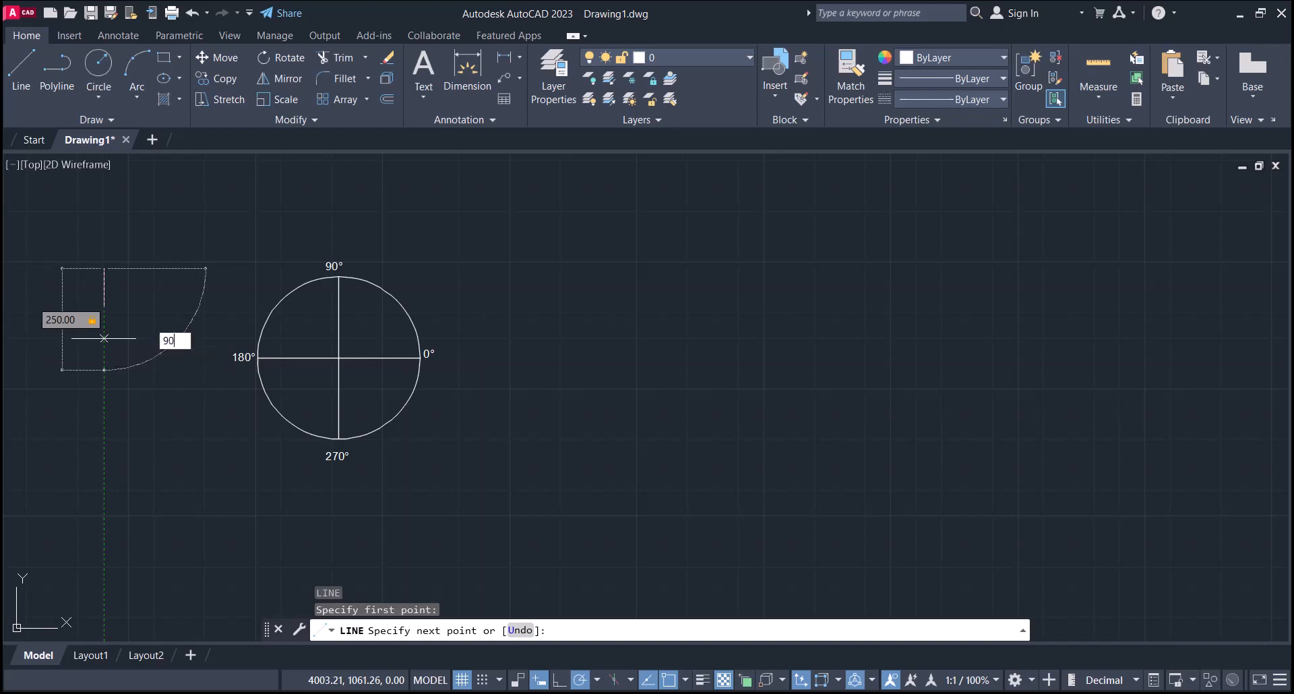
{"action": "key", "text": "Return"}
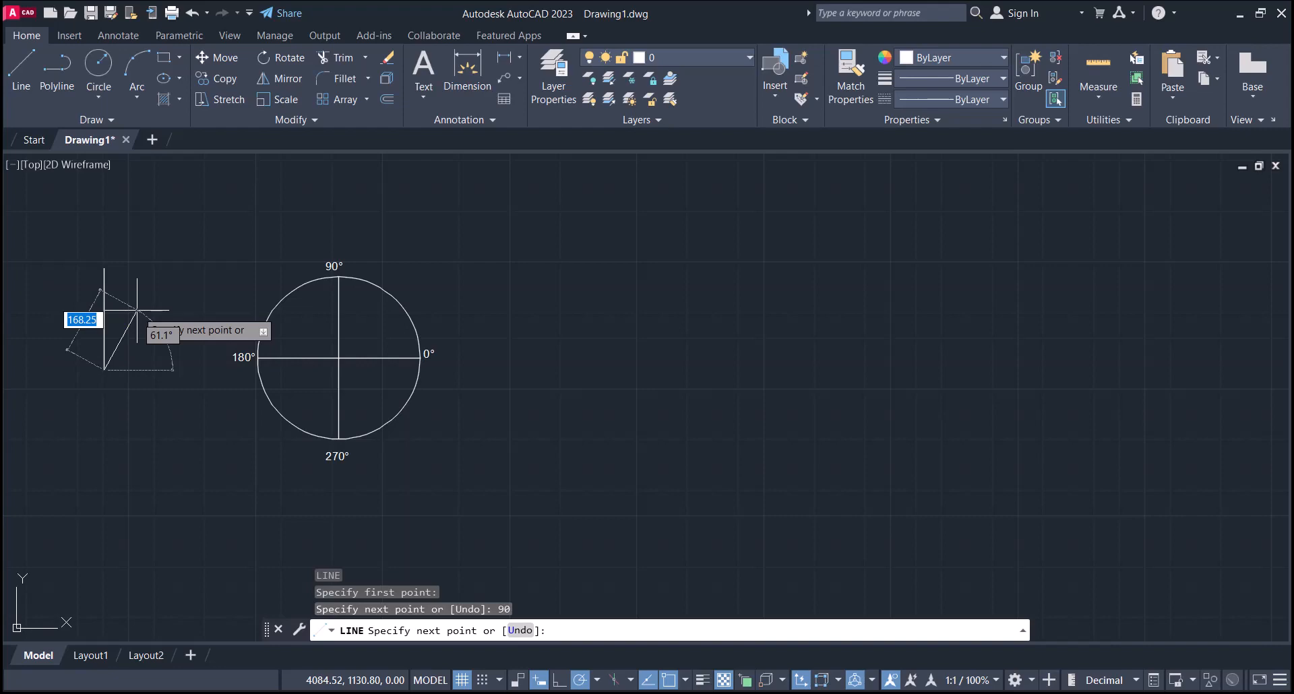
{"action": "key", "text": "Escape"}
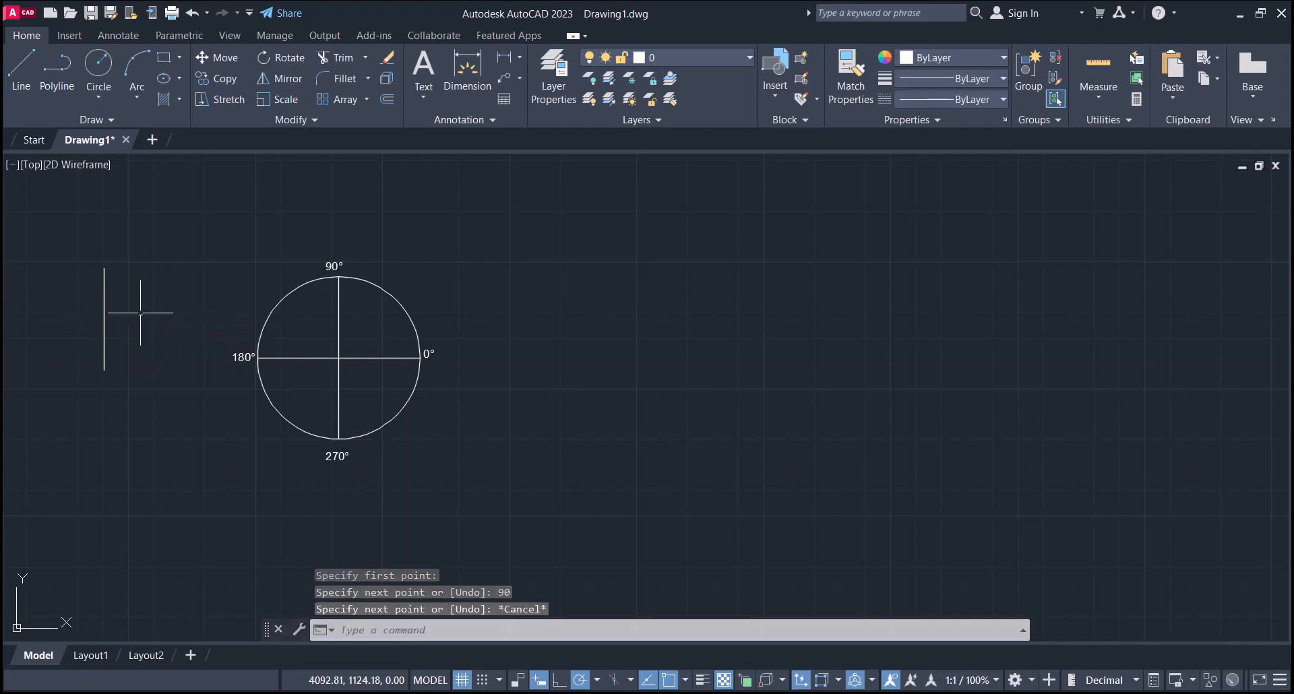
Delete the standalone vertical line beside the angle reference circle.
{"action": "scroll", "coordinate": [151, 319], "scroll_direction": "down", "scroll_amount": 3}
{"action": "scroll", "coordinate": [101, 291], "scroll_direction": "up", "scroll_amount": 5}
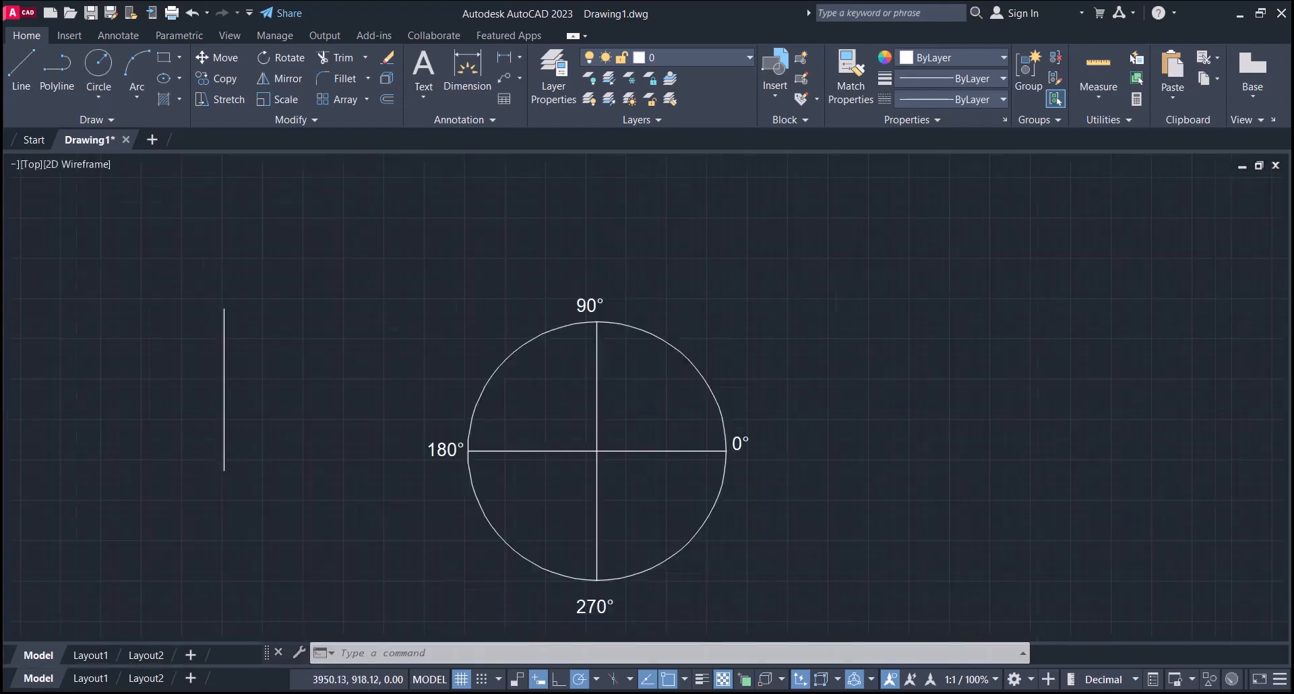
{"action": "scroll", "coordinate": [195, 485], "scroll_direction": "up", "scroll_amount": 2}
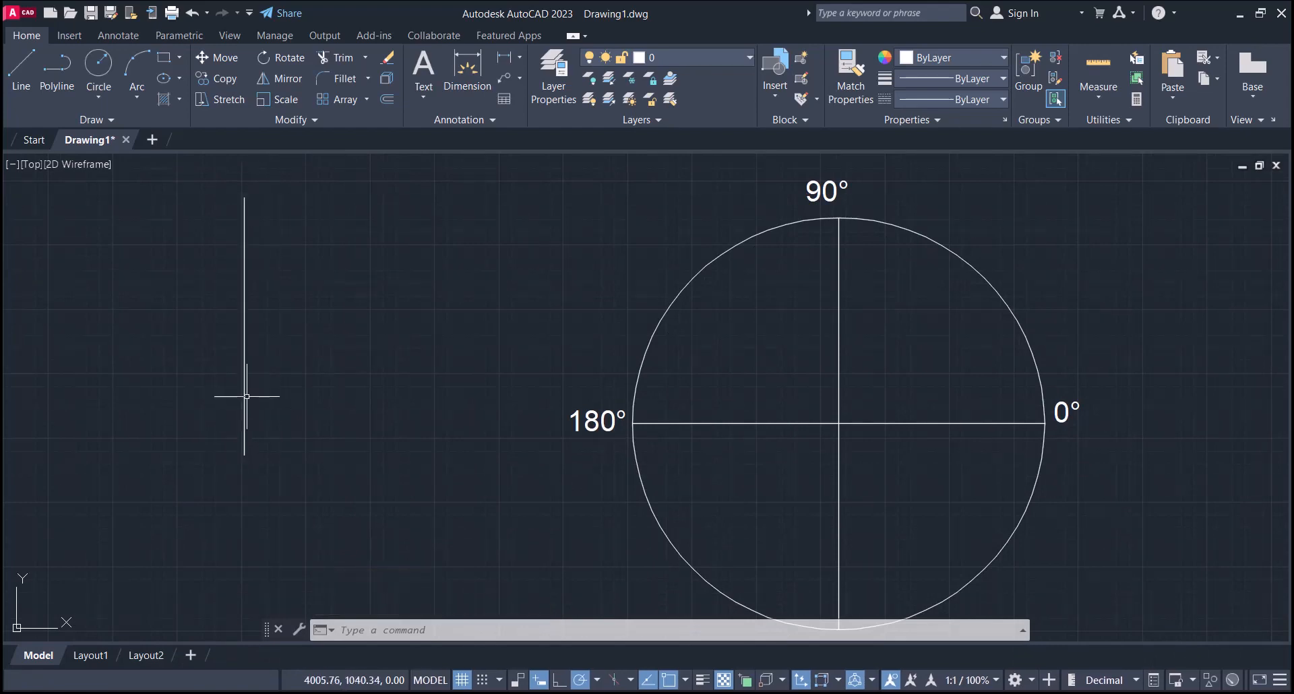
{"action": "left_click", "coordinate": [244, 391]}
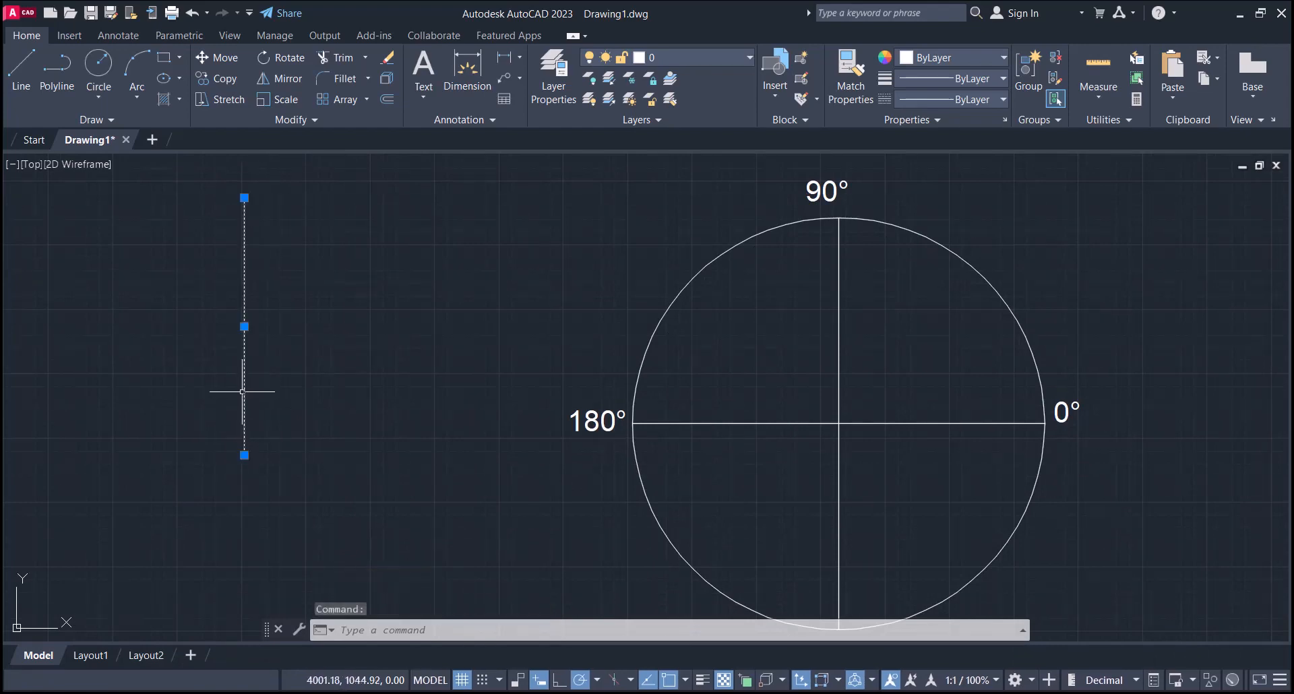
{"action": "key", "text": "Delete"}
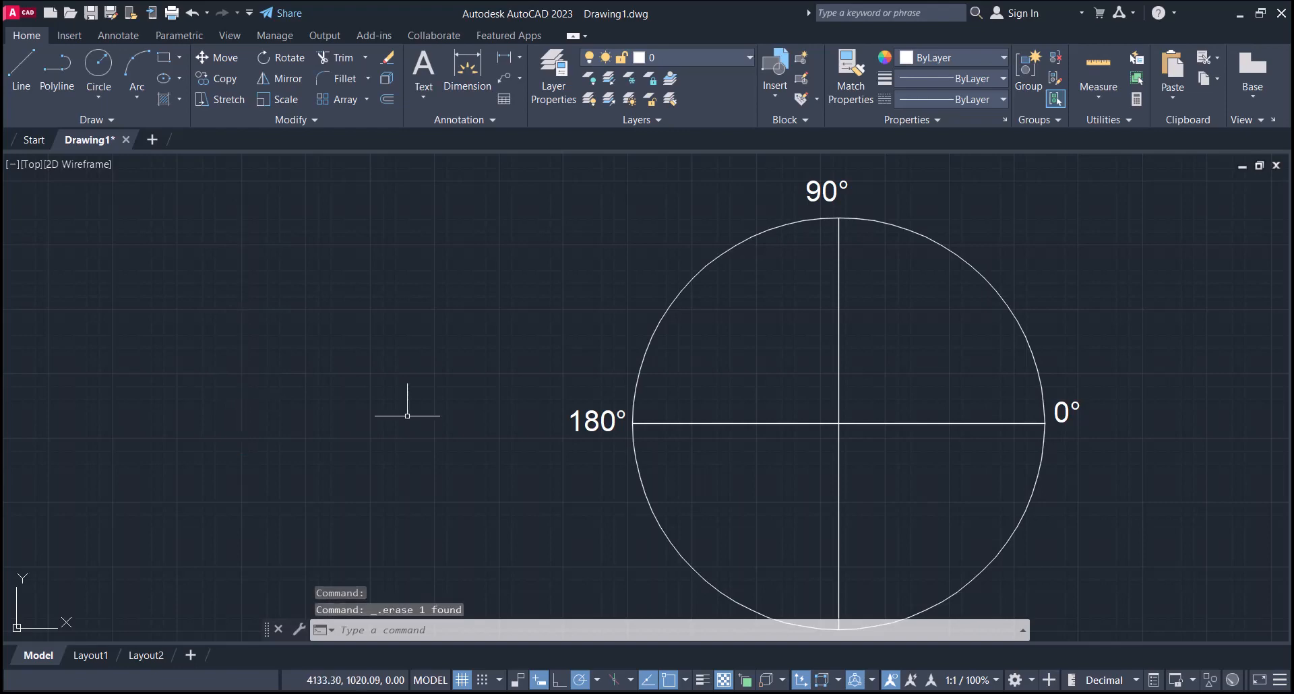
{"action": "scroll", "coordinate": [296, 371], "scroll_direction": "down", "scroll_amount": 1}
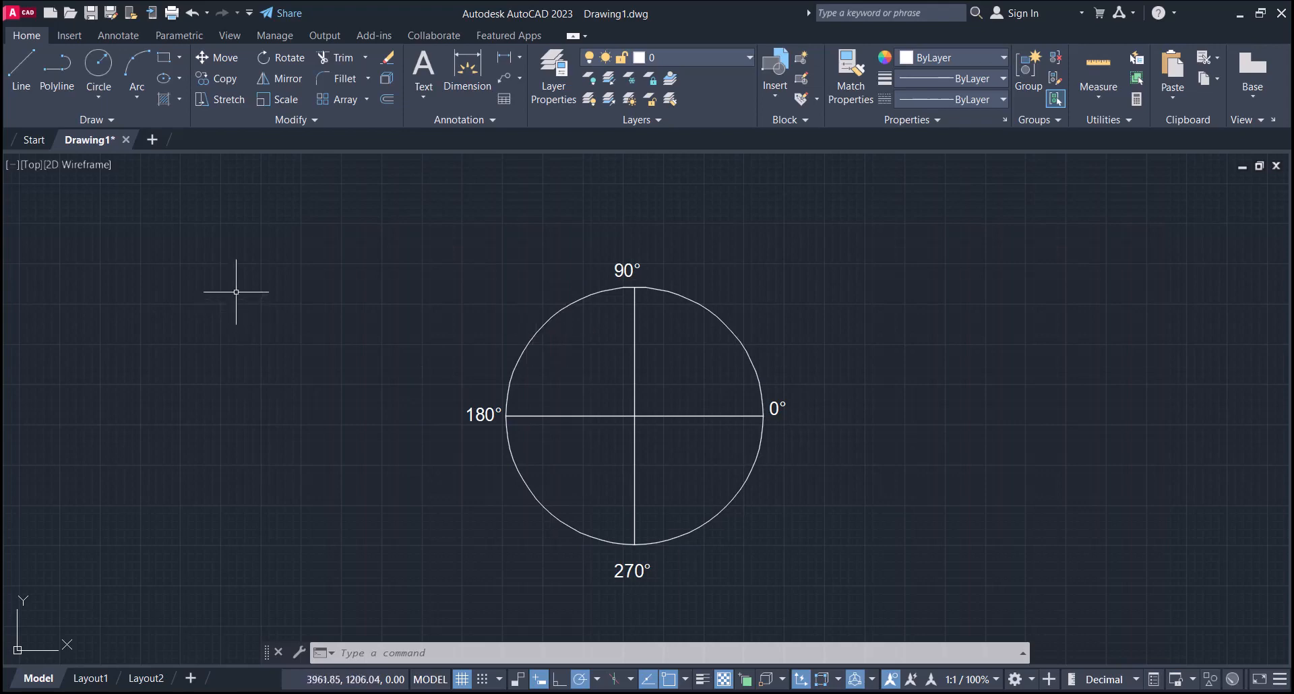
Draw a vertical line 300 mm long, running straight down in the empty area beside the circle's 180° mark.
{"action": "type", "text": "L"}
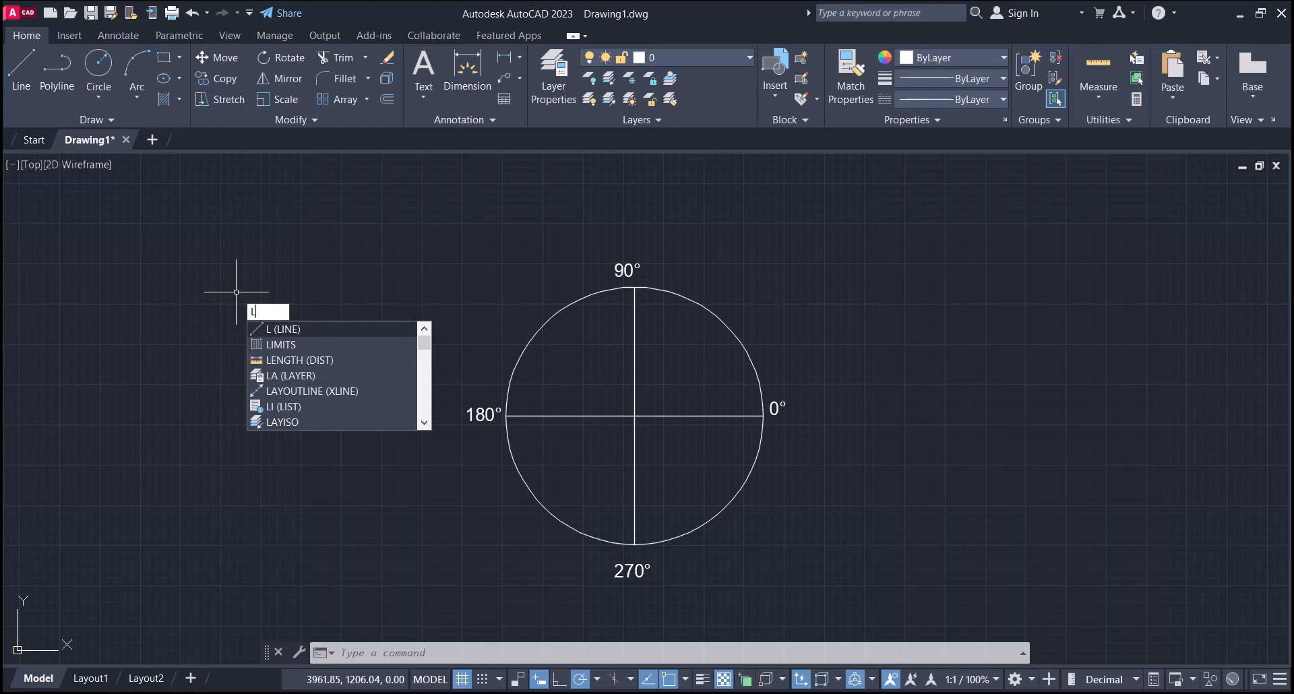
{"action": "key", "text": "Escape"}
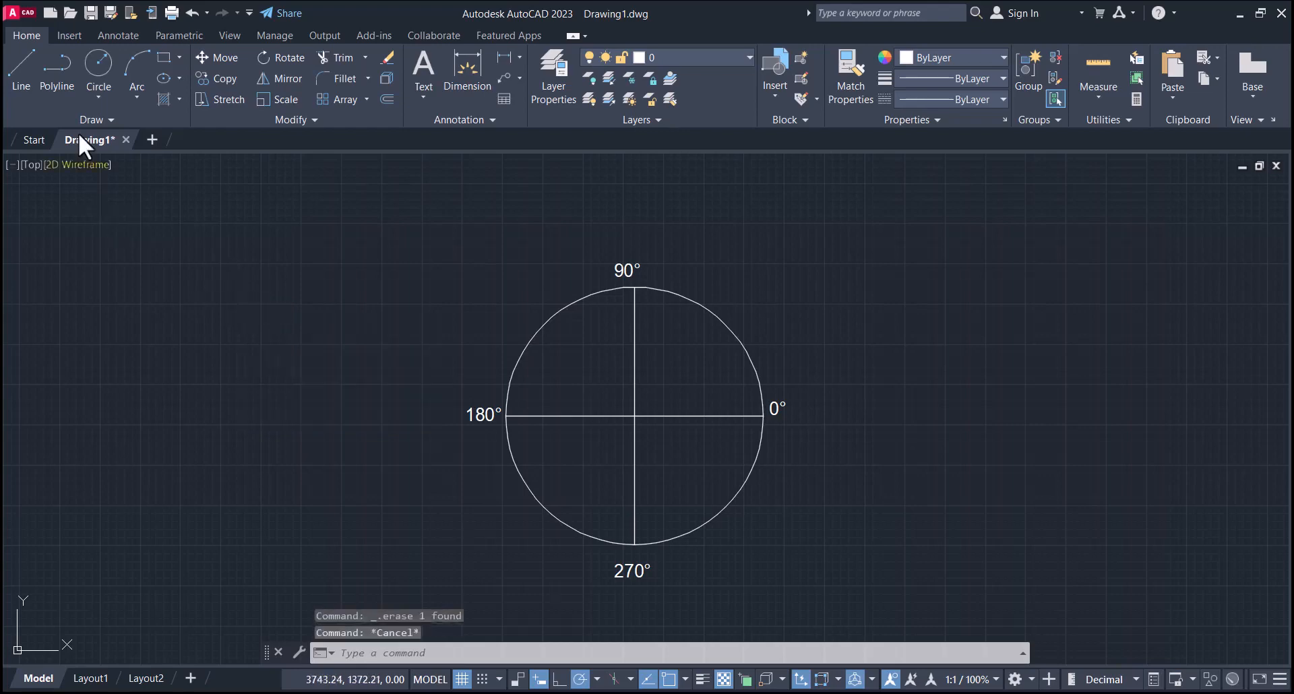
{"action": "left_click", "coordinate": [19, 57]}
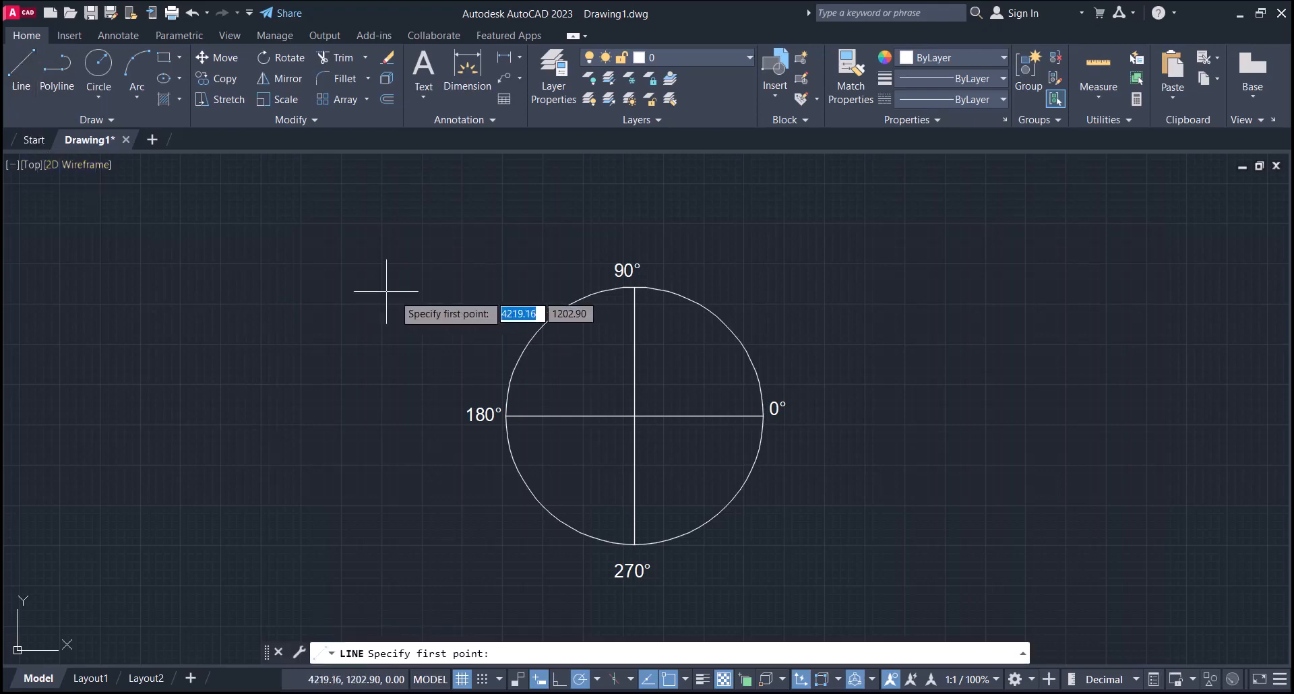
{"action": "left_click", "coordinate": [286, 241]}
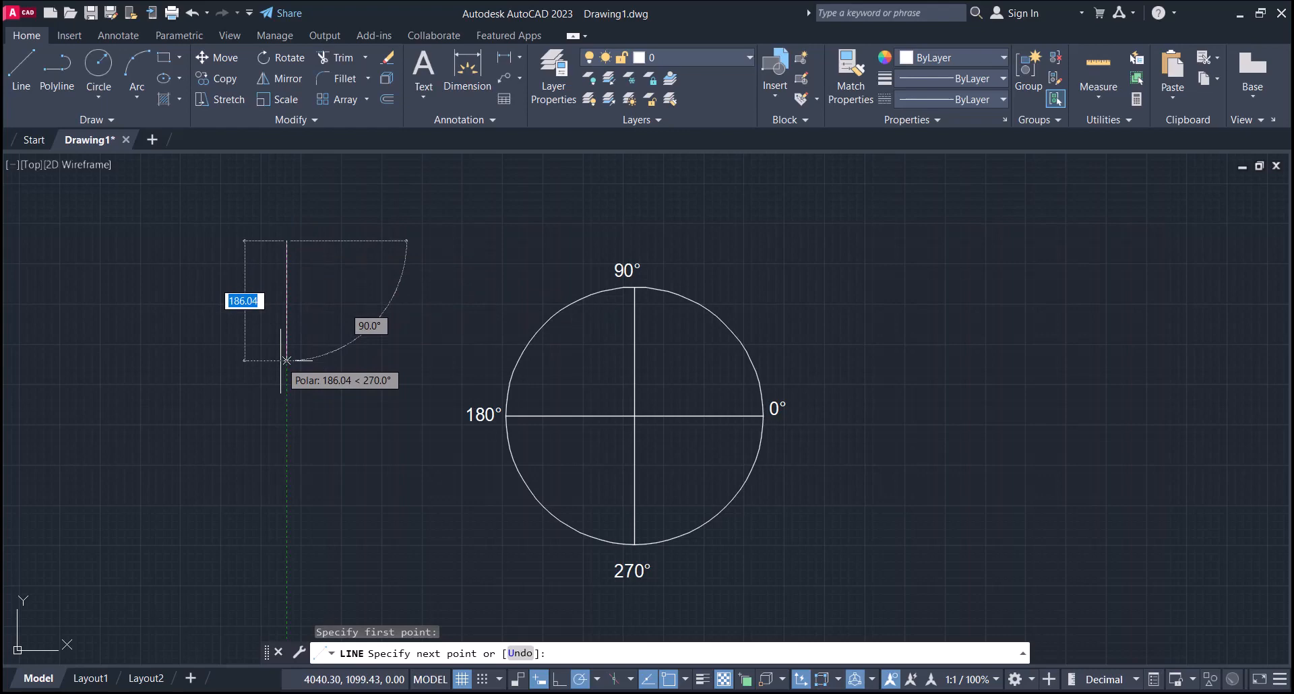
{"action": "type", "text": "300"}
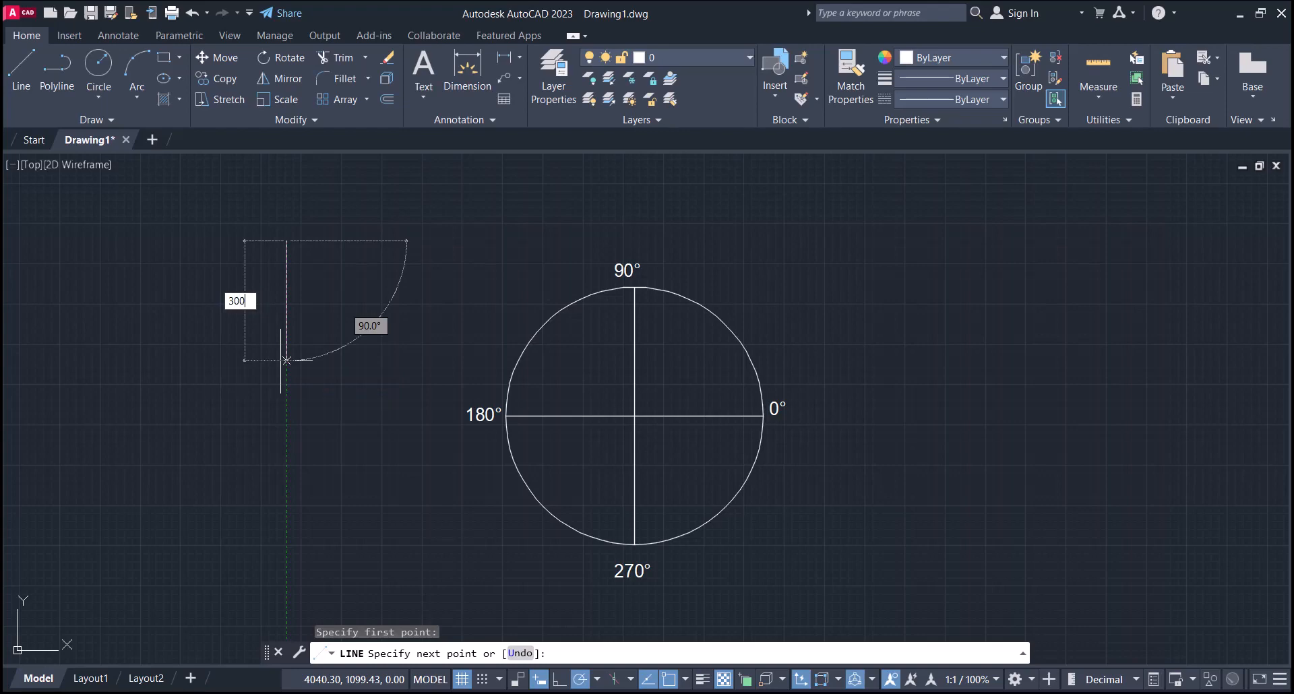
{"action": "key", "text": "Return"}
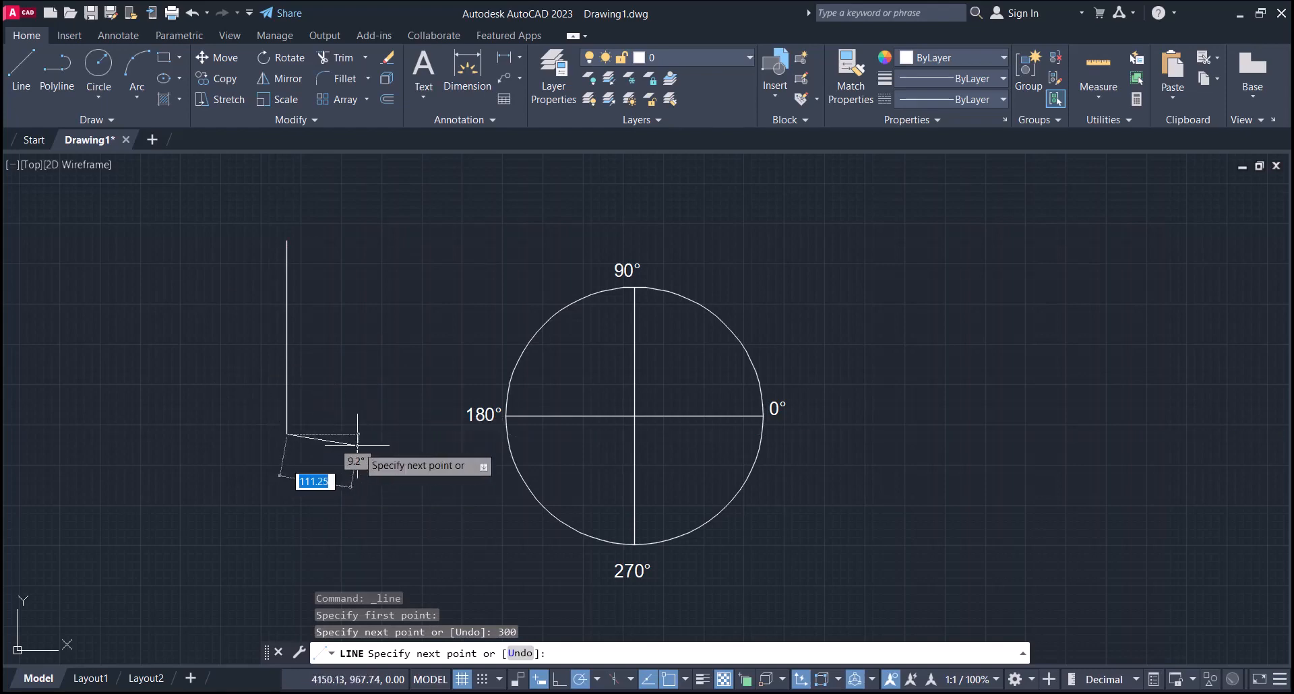
{"action": "key", "text": "Return"}
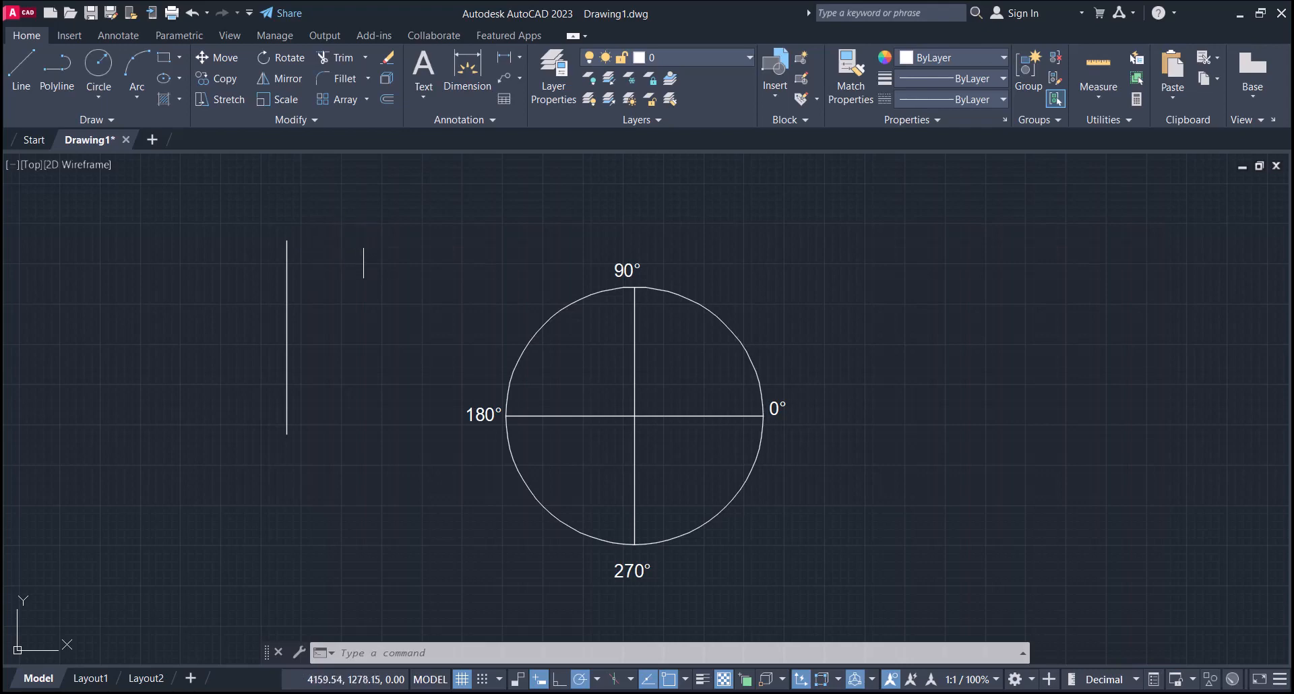
{"action": "left_click", "coordinate": [358, 225]}
{"action": "left_click", "coordinate": [180, 443]}
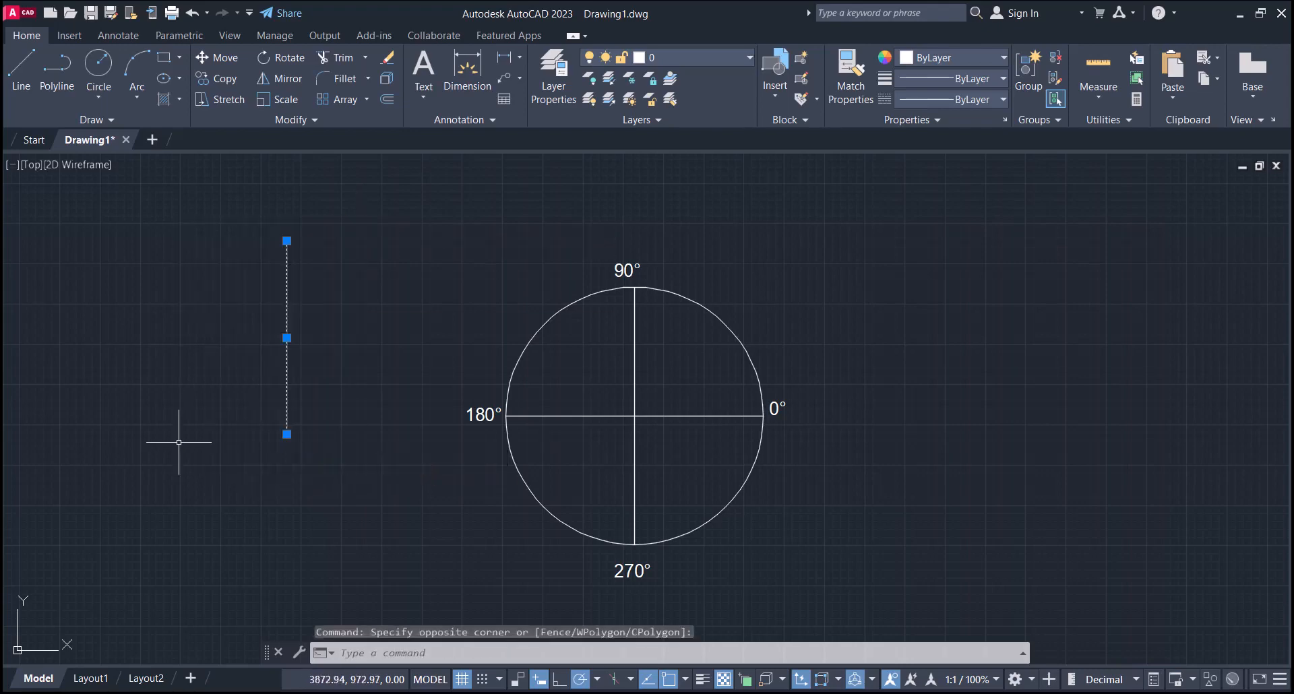
{"action": "key", "text": "Escape"}
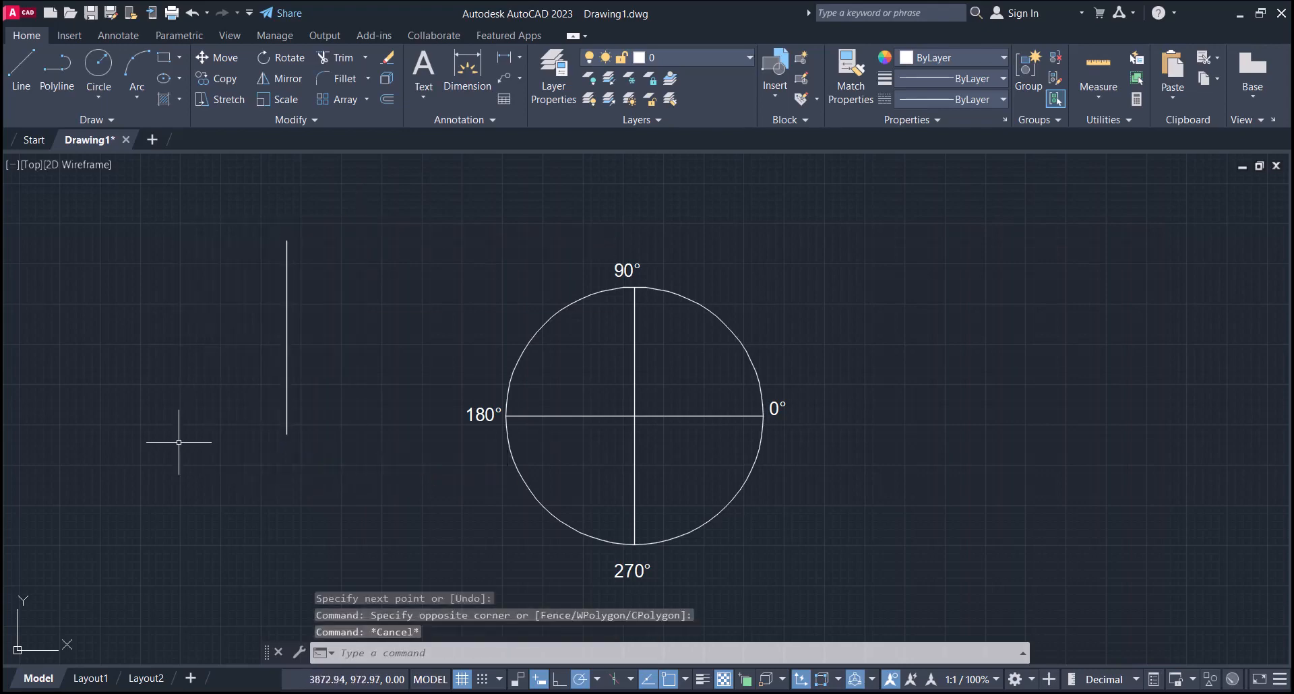
Select the standalone vertical line beside the angle reference circle with a crossing window and delete it.
{"action": "left_click", "coordinate": [388, 201]}
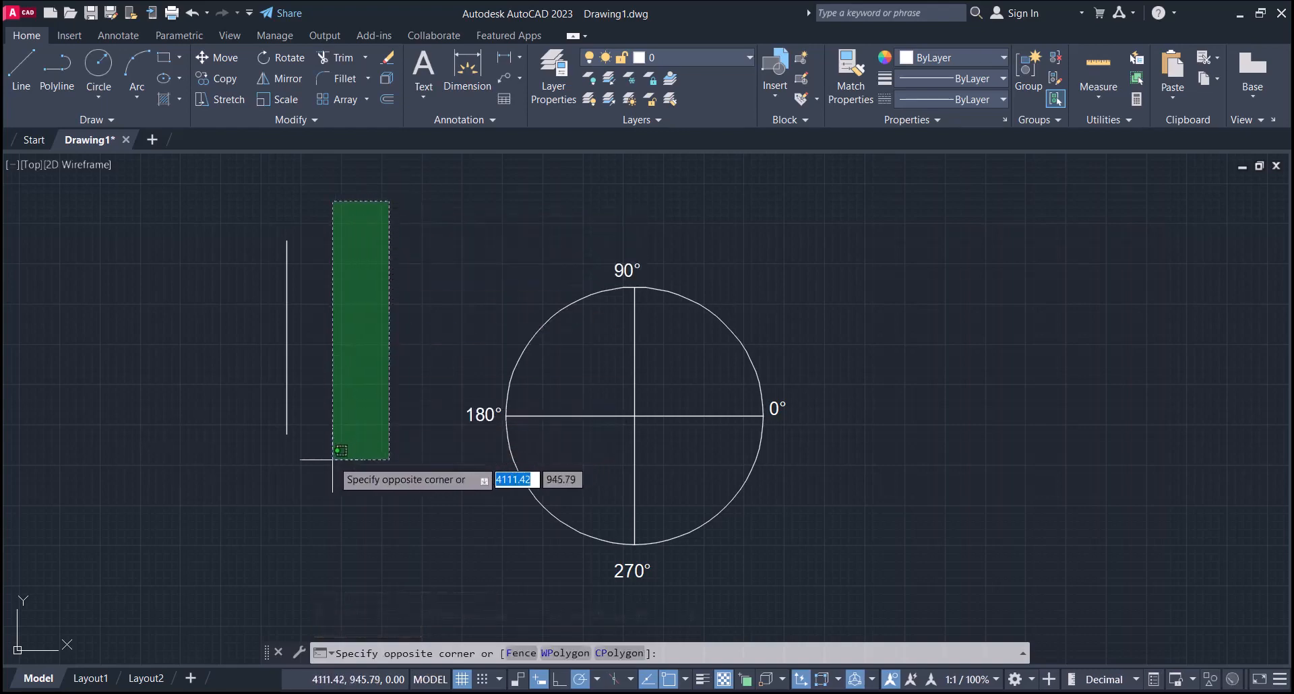
{"action": "left_click", "coordinate": [245, 448]}
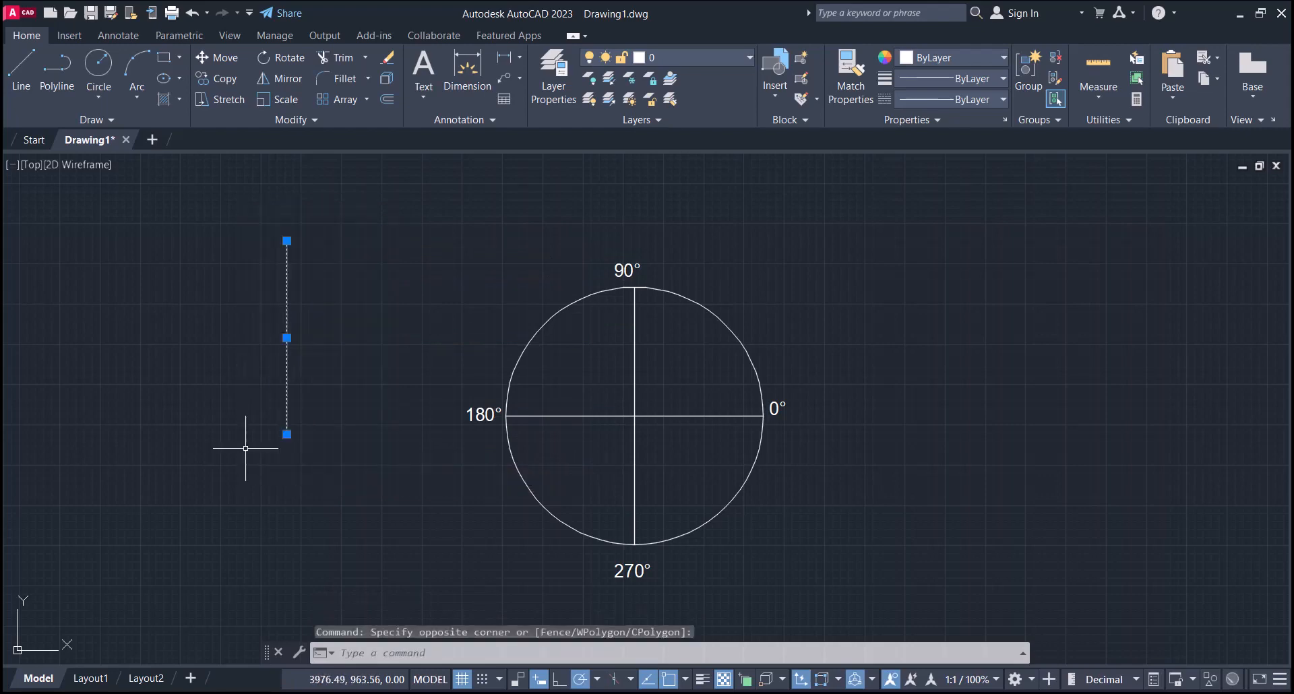
{"action": "key", "text": "Delete"}
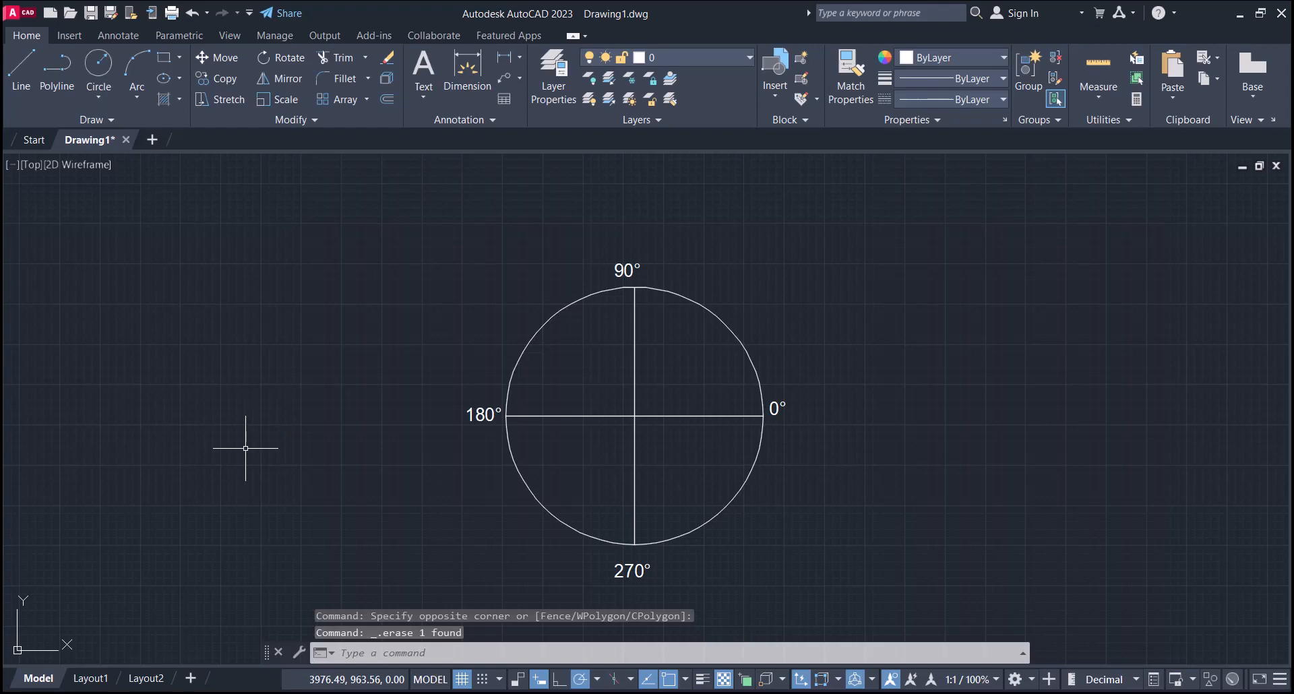
Start a line in the empty area beside the circle and try Ortho mode for its direction, switching it on and off again.
{"action": "type", "text": "L"}
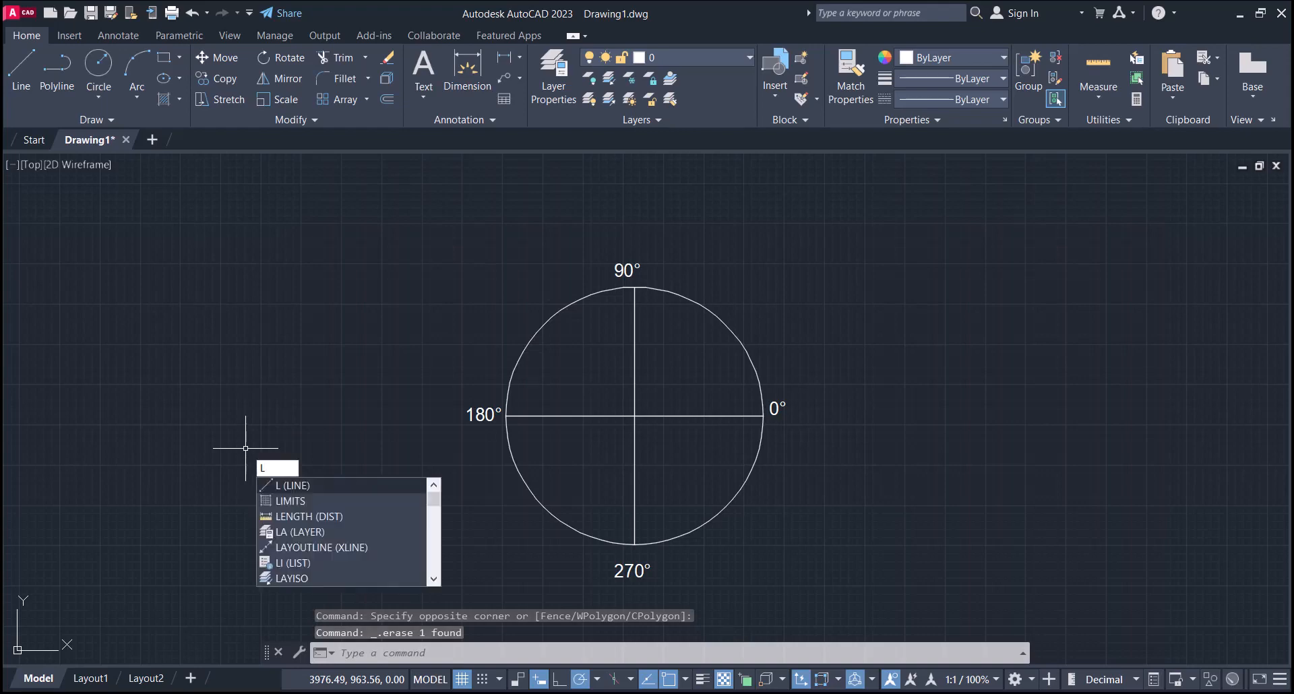
{"action": "key", "text": "Return"}
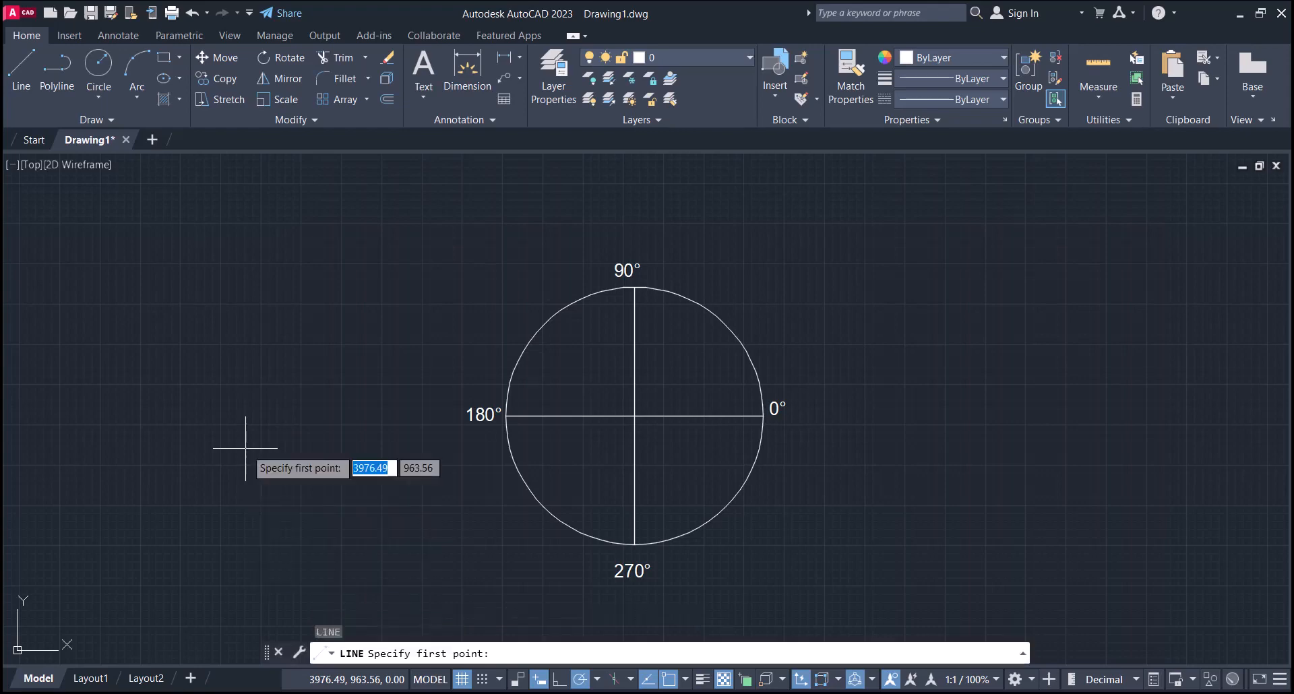
{"action": "left_click", "coordinate": [244, 258]}
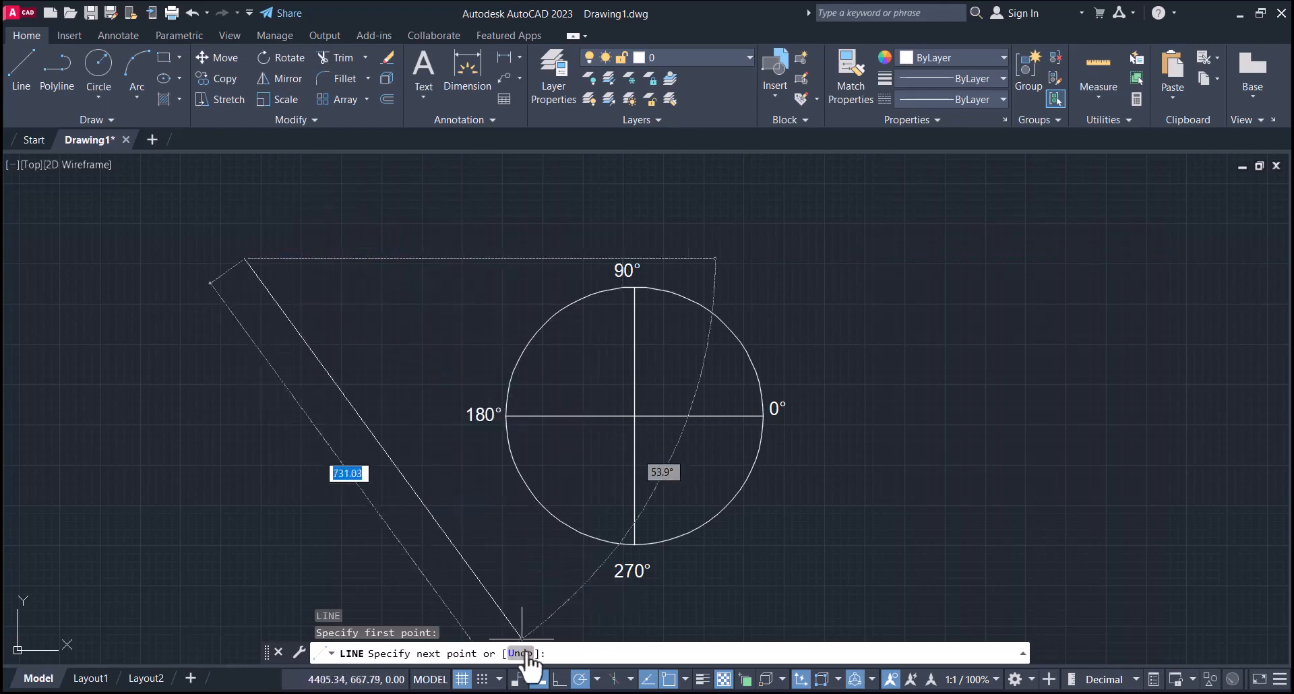
{"action": "mouse_move", "coordinate": [542, 692]}
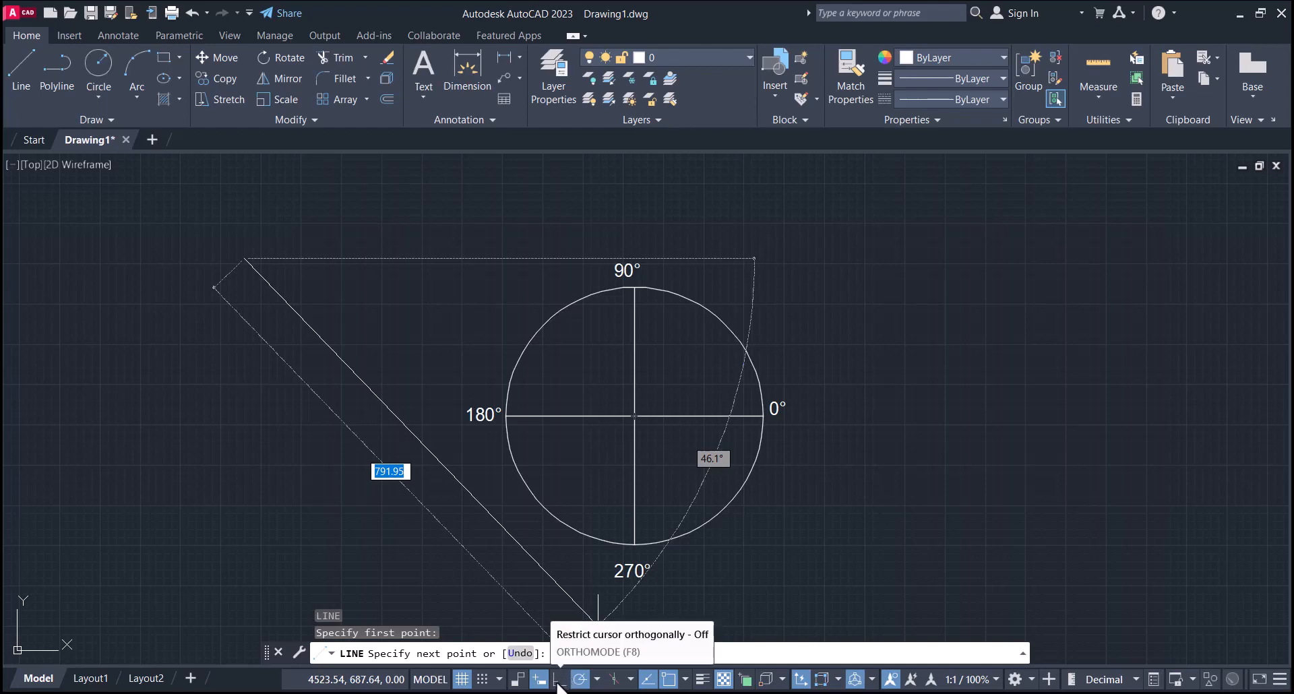
{"action": "left_click", "coordinate": [558, 681]}
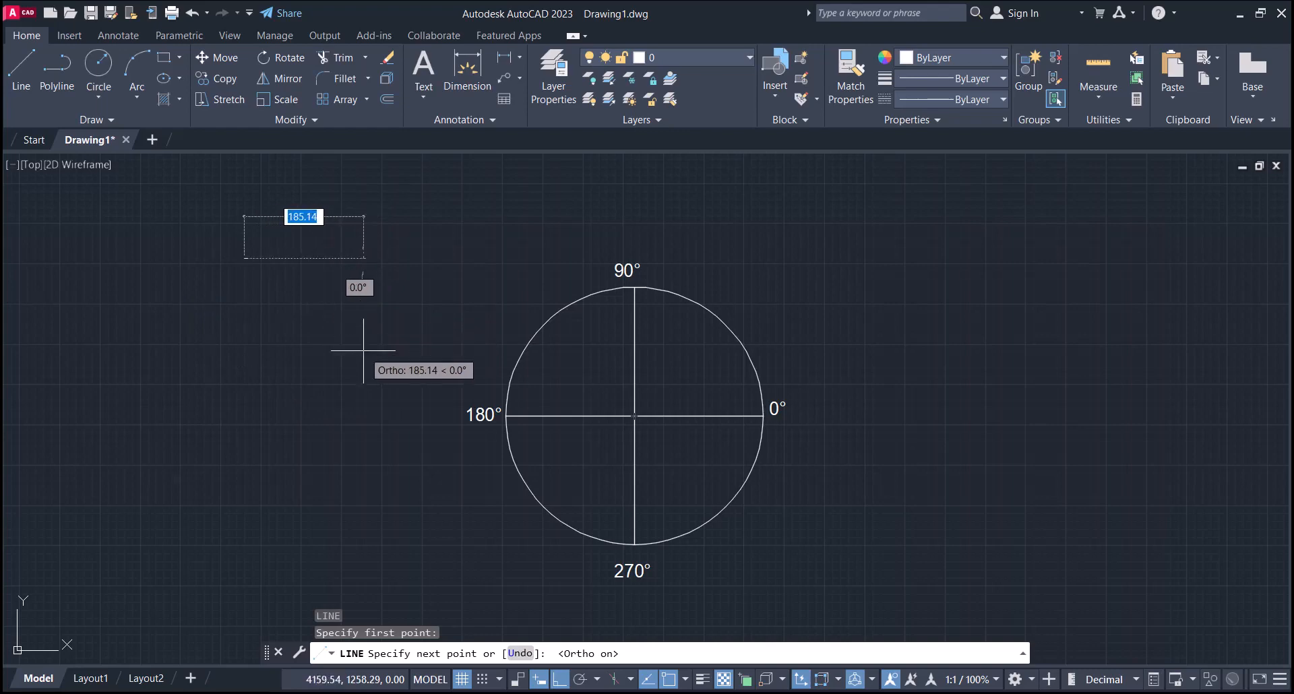
{"action": "key", "text": "XF86AudioRaiseVolume"}
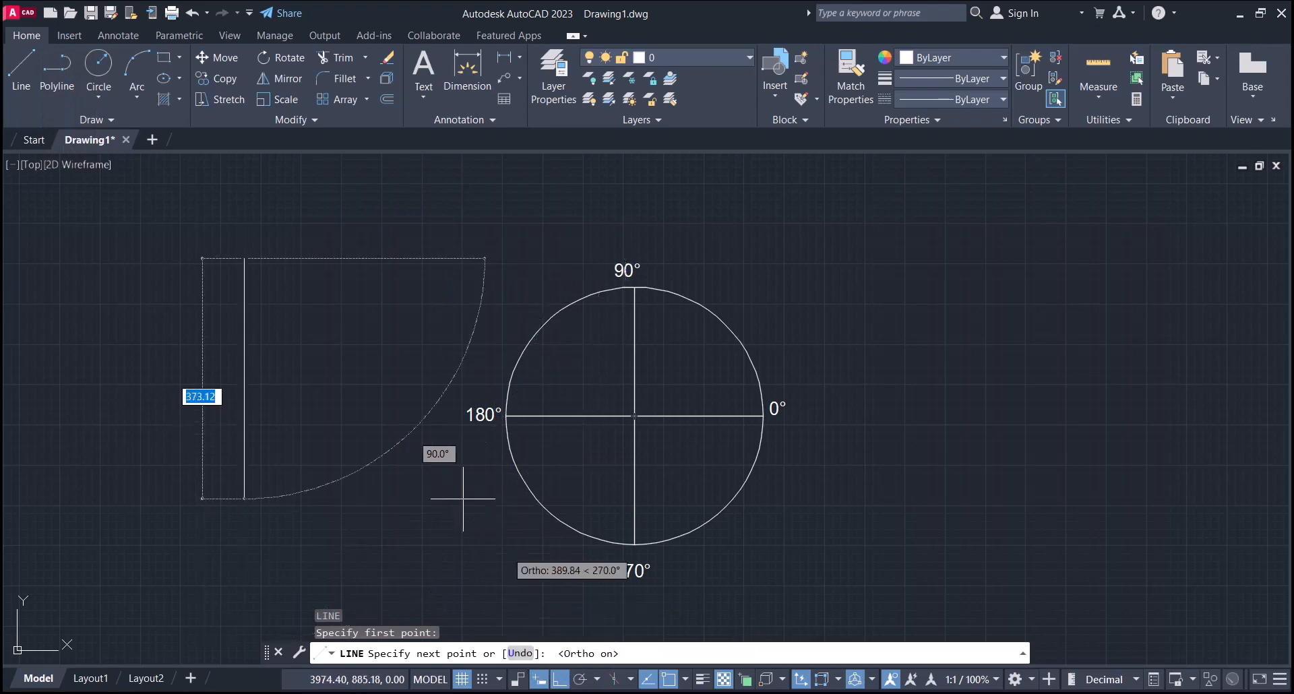
{"action": "left_click", "coordinate": [562, 679]}
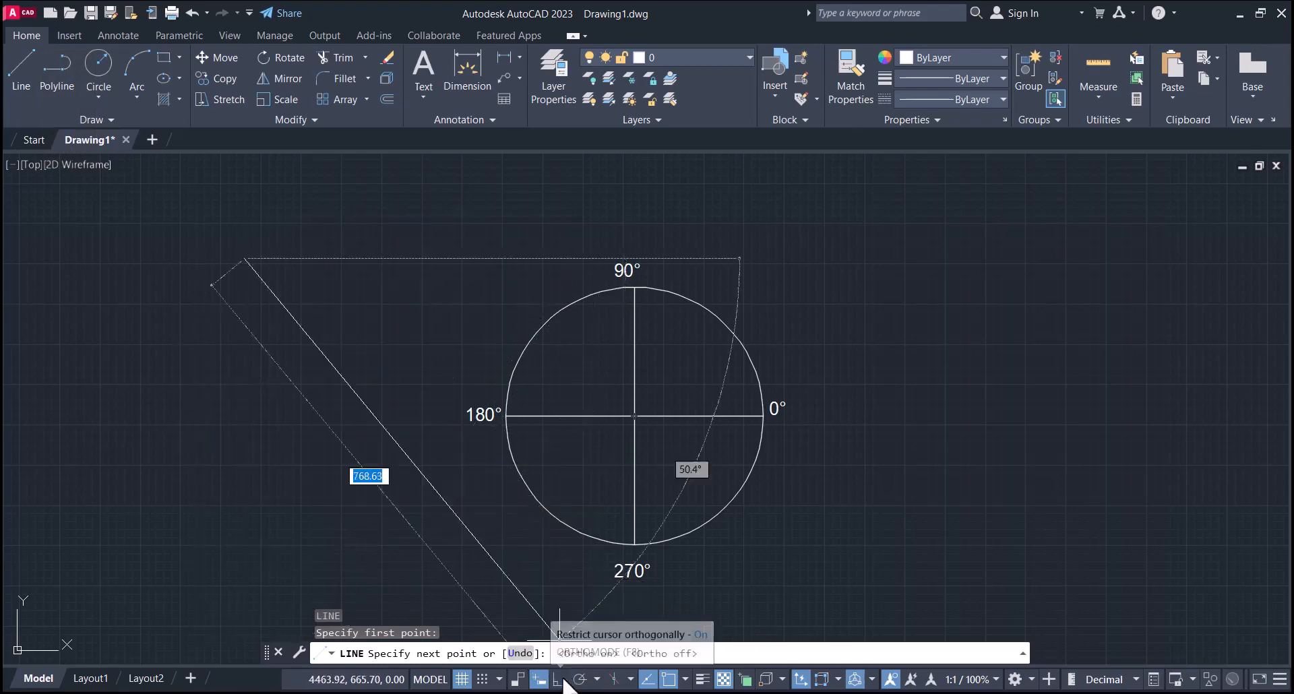